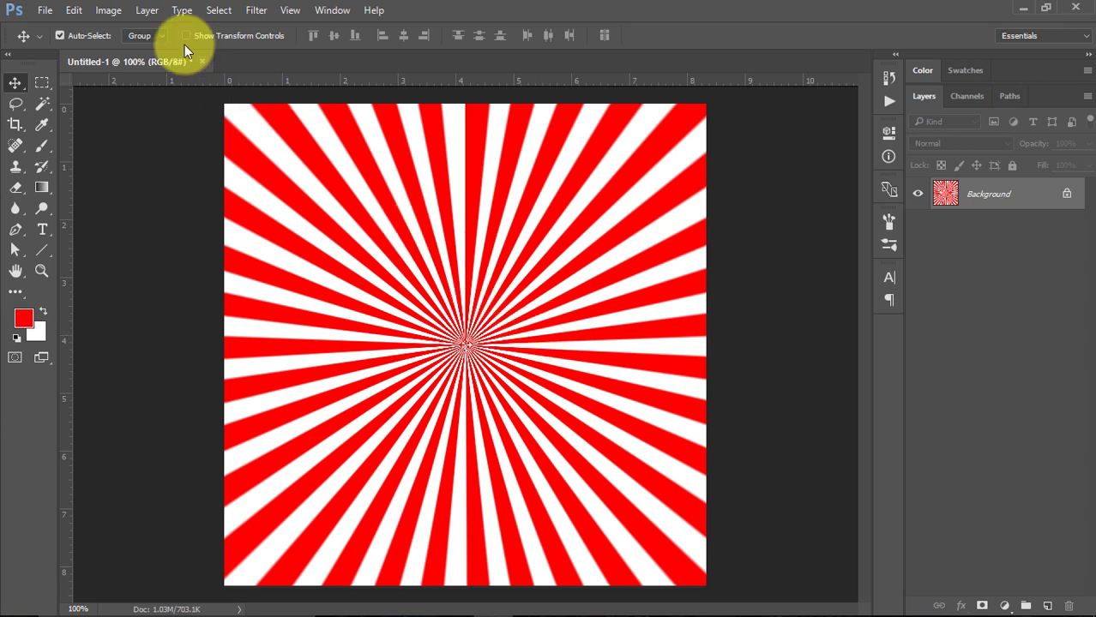
# Open the File menu while the finished red-and-white sunburst is still on screen.
pyautogui.click(54, 12)
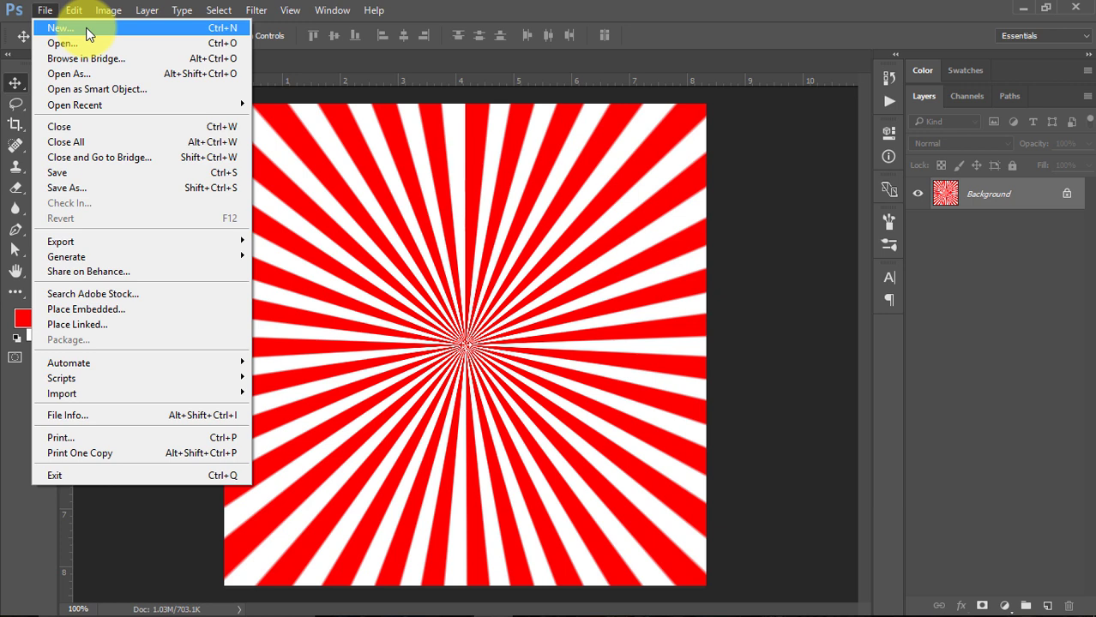
# Create a new 600 × 600 px document named 'Polar' at 72 pixels/inch.
pyautogui.click(87, 33)
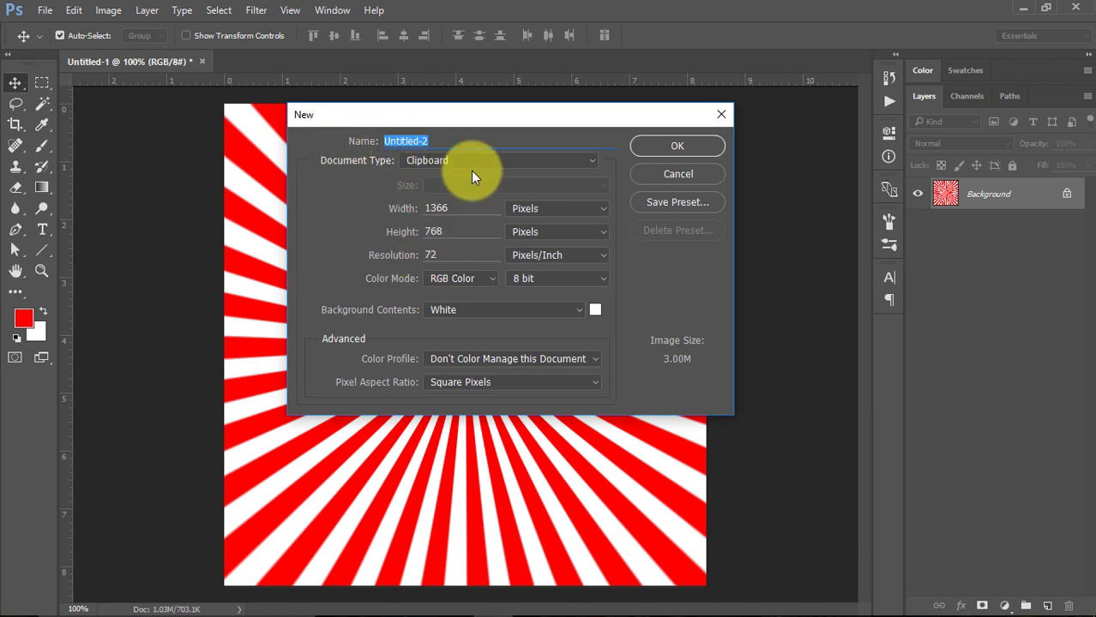
pyautogui.write('P')
pyautogui.write('oa')
pyautogui.press('BackSpace')
pyautogui.write('lar')
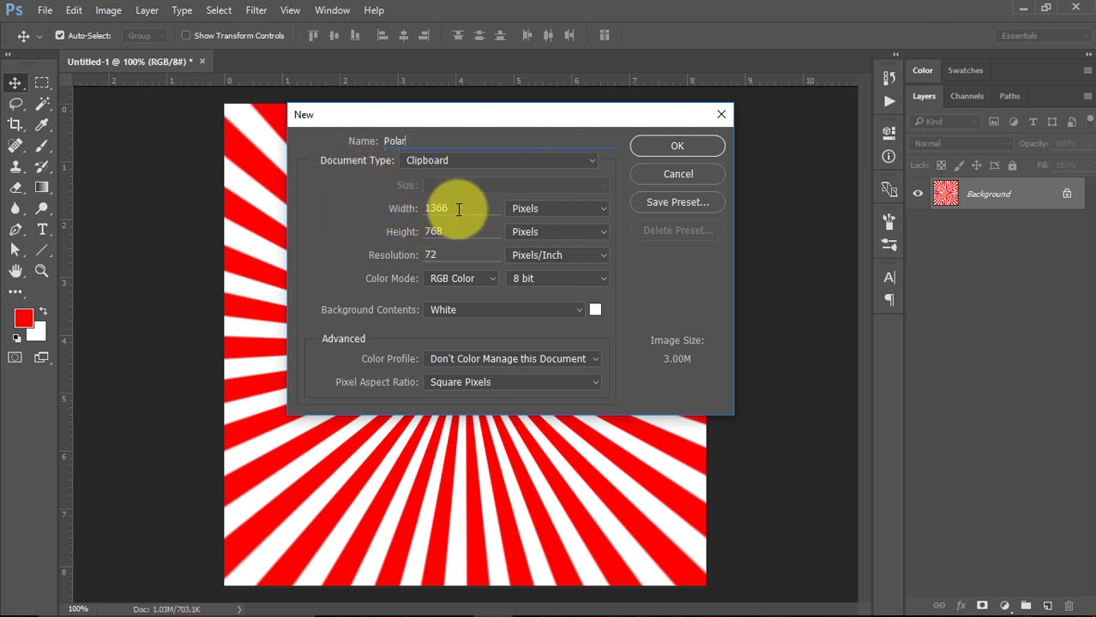
pyautogui.moveTo(459, 210); pyautogui.dragTo(396, 210)
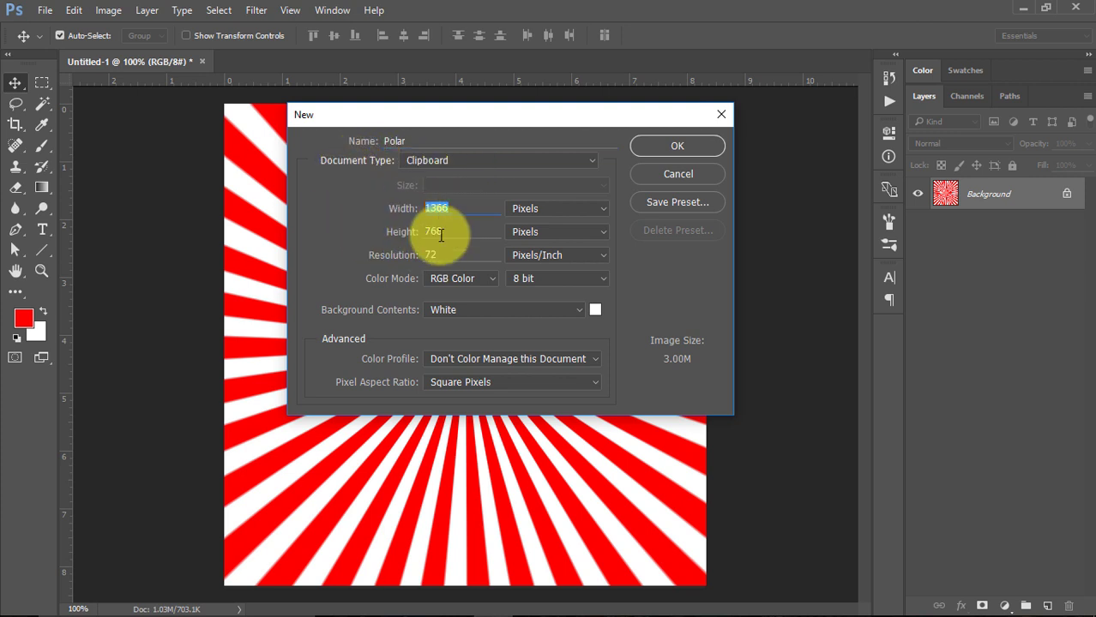
pyautogui.write('60')
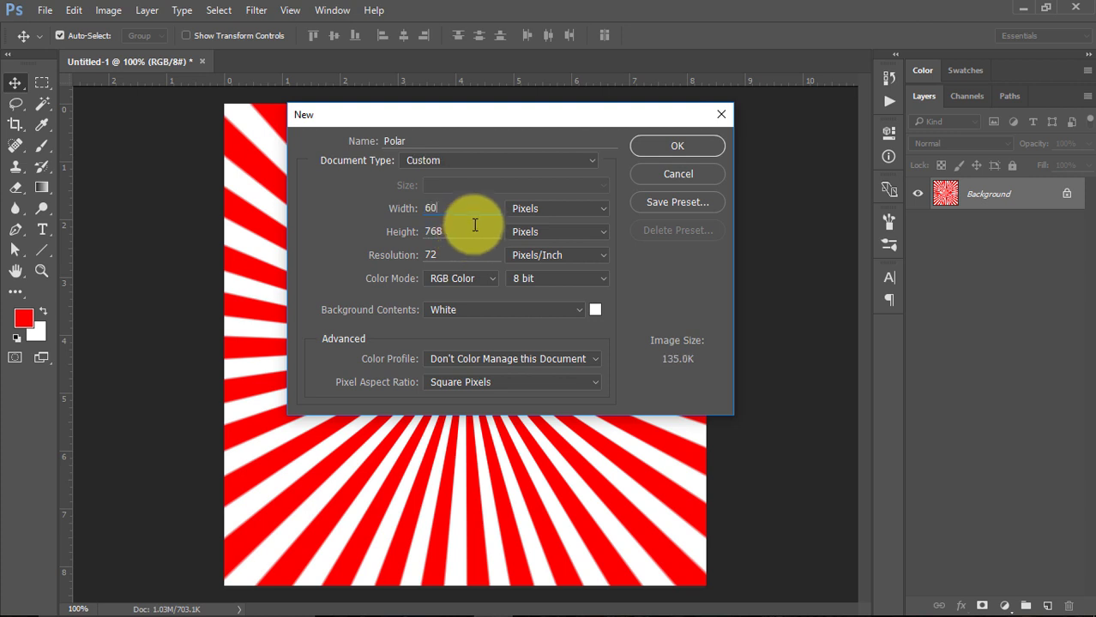
pyautogui.write('0')
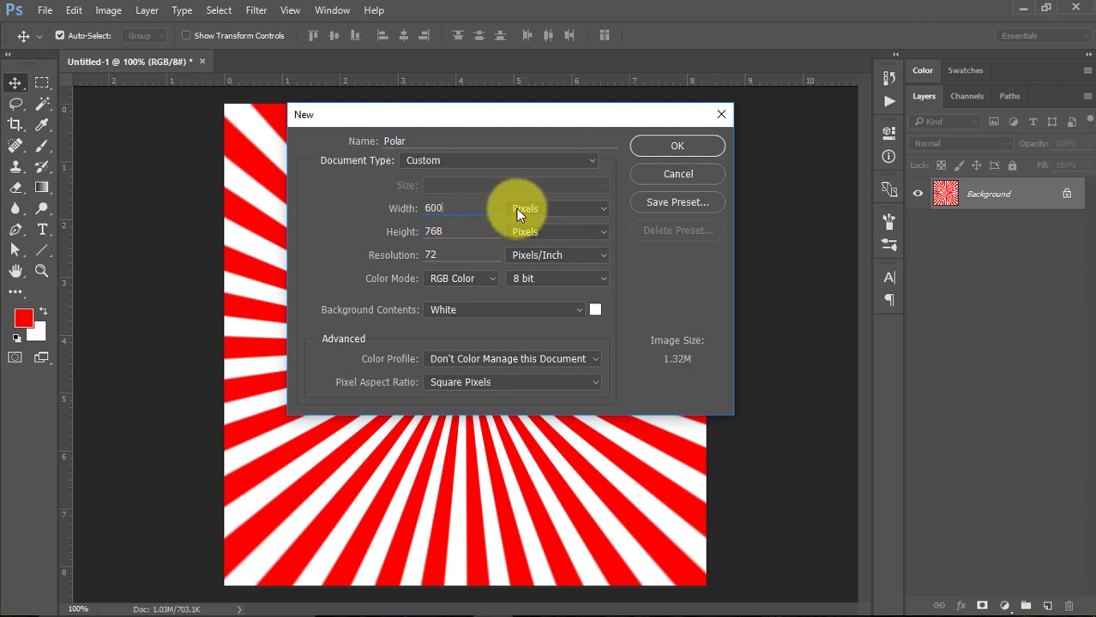
pyautogui.moveTo(463, 232); pyautogui.dragTo(402, 231)
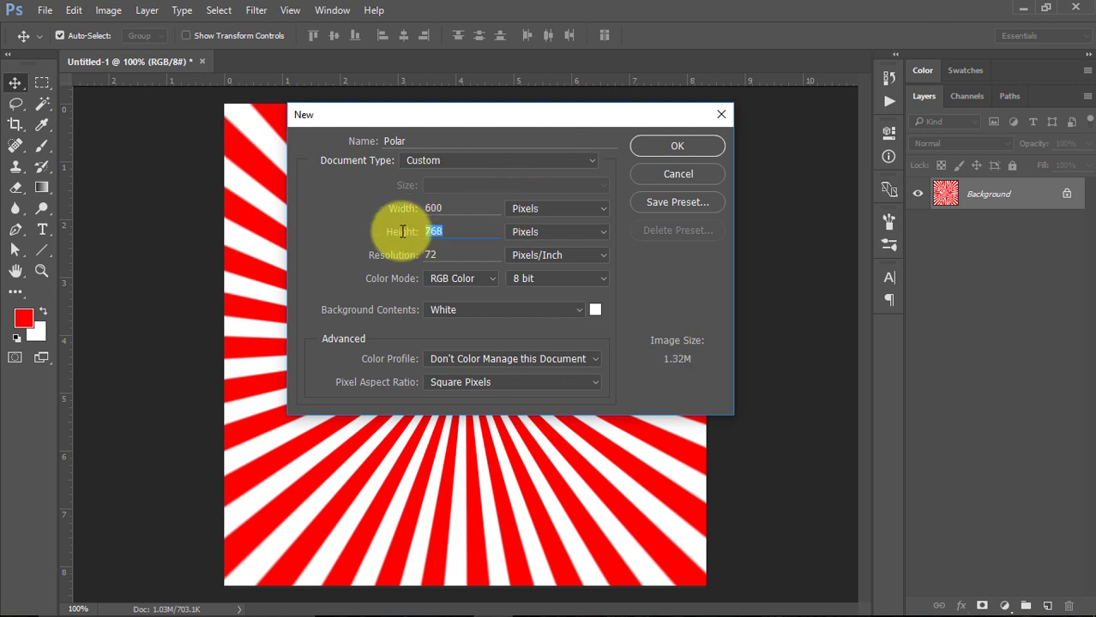
pyautogui.write('600')
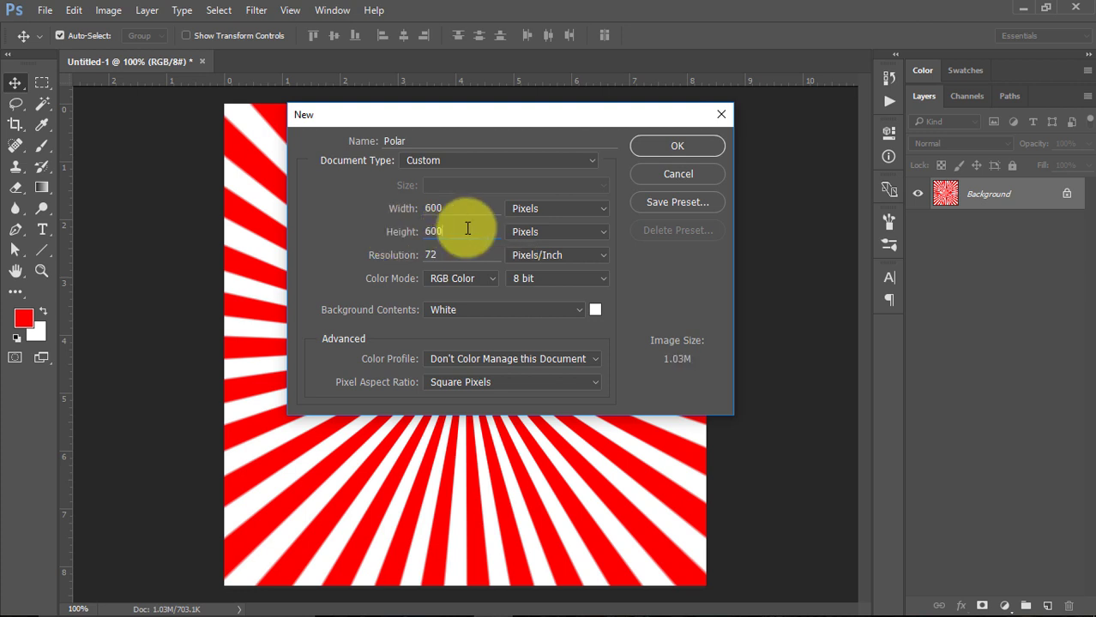
pyautogui.doubleClick(430, 255)
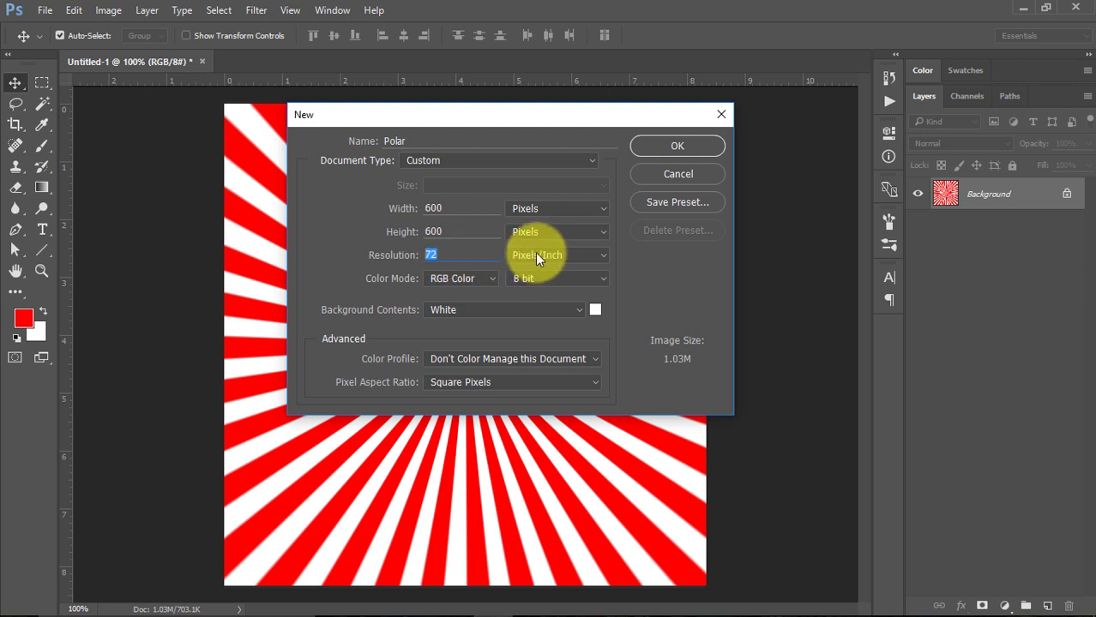
pyautogui.click(476, 251)
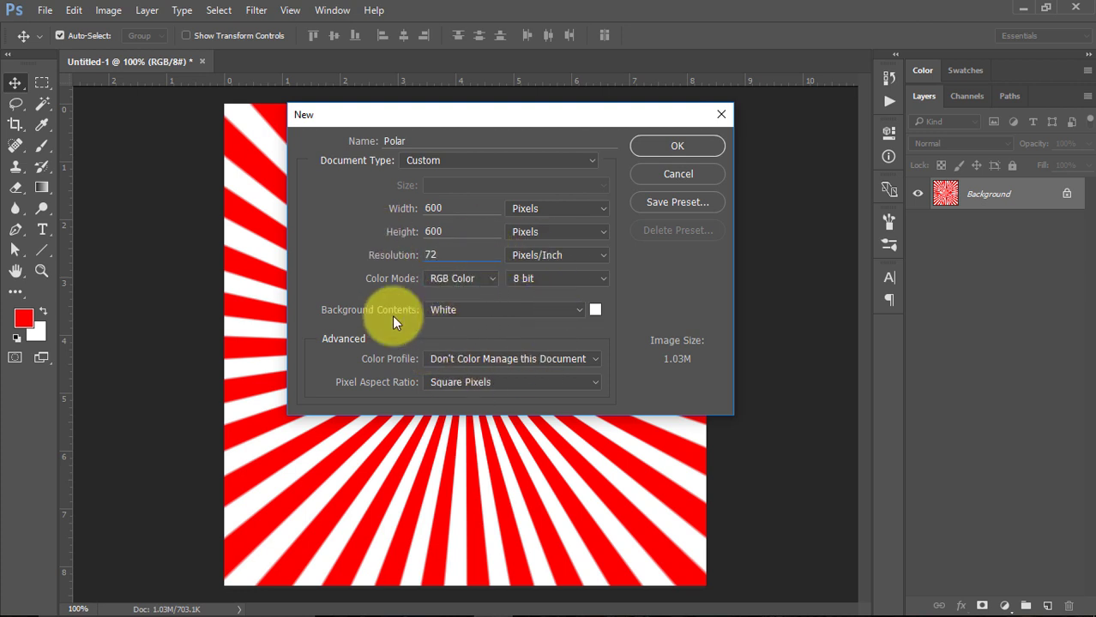
pyautogui.click(691, 150)
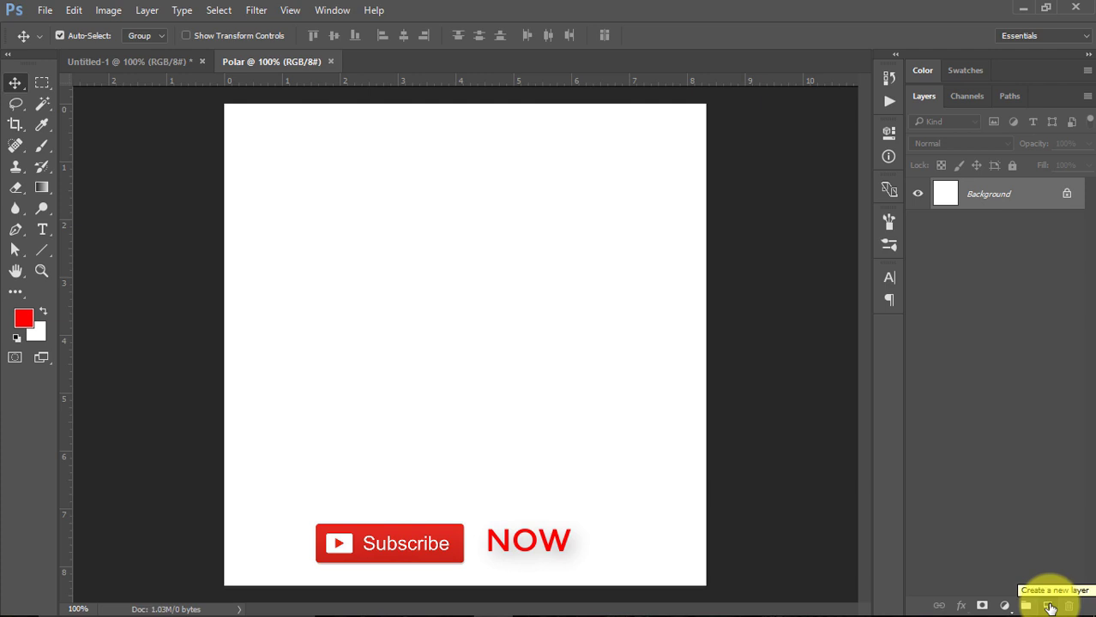
# Add Layer 1 and marquee-select a thin full-height vertical strip near the left edge.
pyautogui.click(1050, 607)
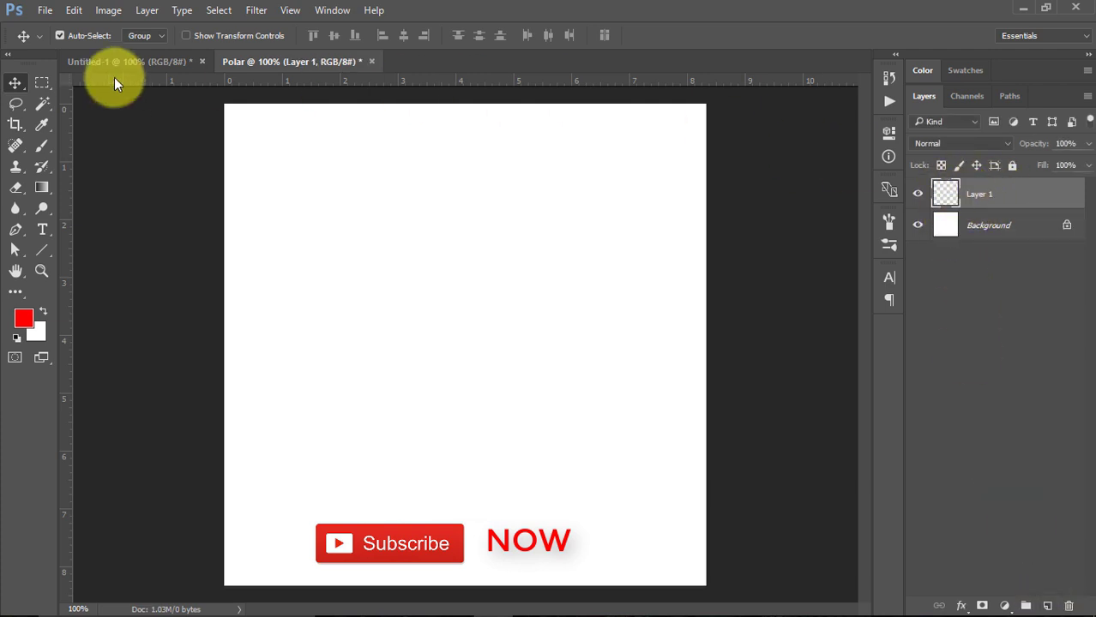
pyautogui.click(42, 84)
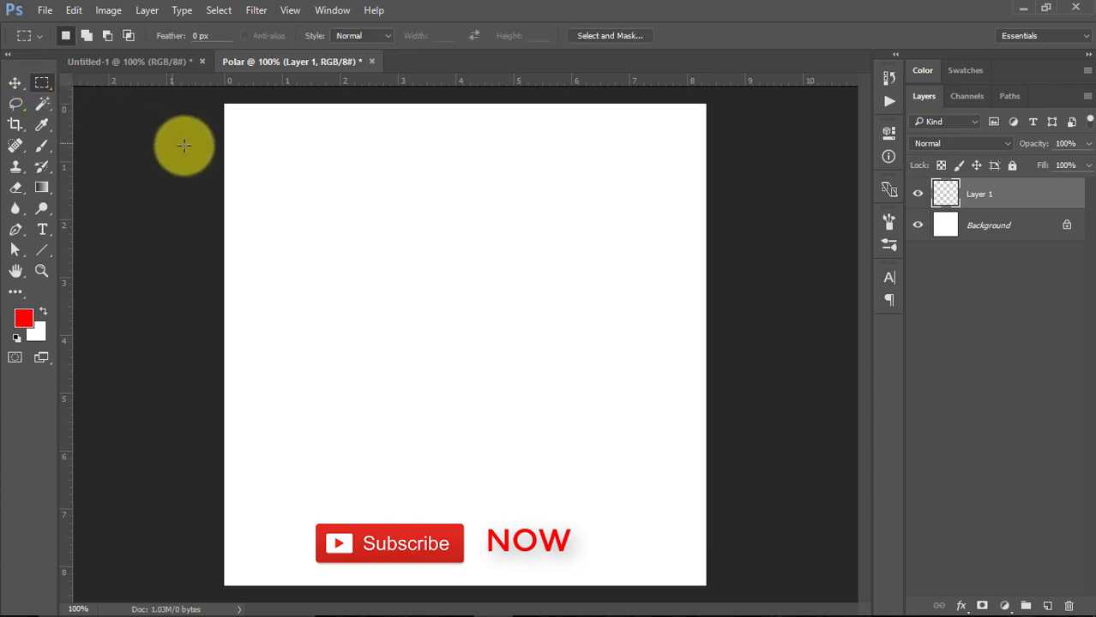
pyautogui.moveTo(244, 106); pyautogui.dragTo(245, 587)
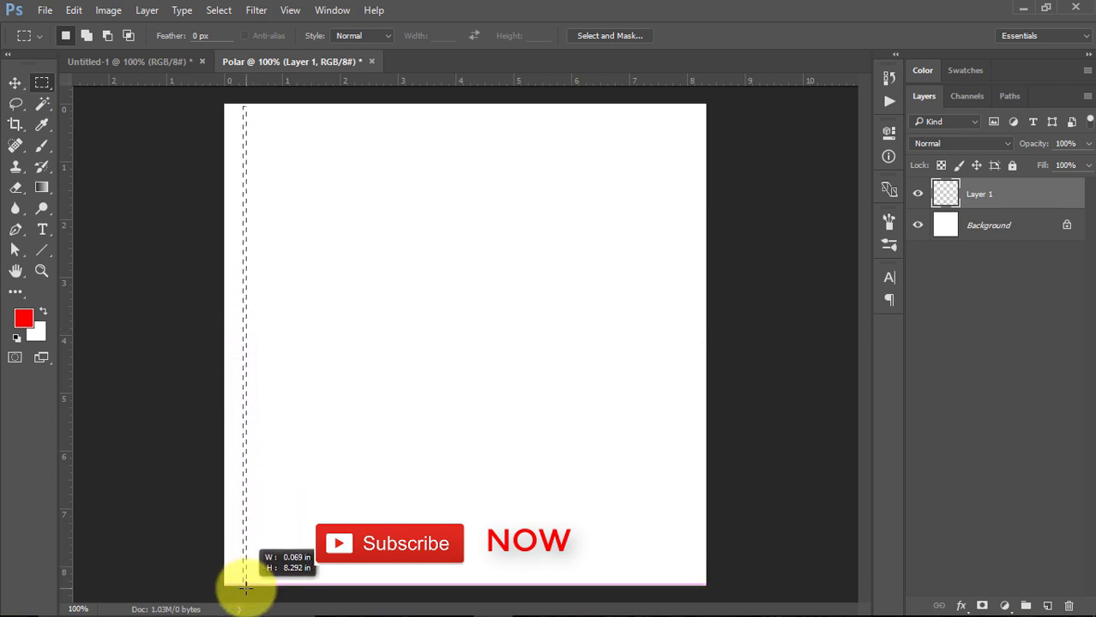
pyautogui.moveTo(245, 587); pyautogui.dragTo(250, 589)
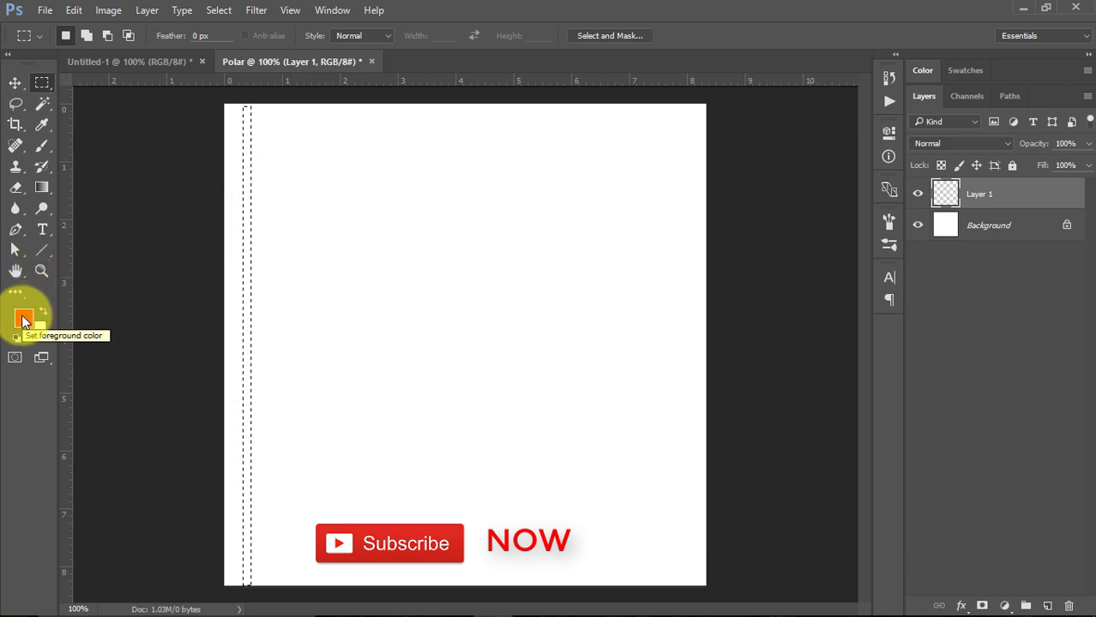
# Set the foreground colour to bright red, fill the strip with it, then deselect.
pyautogui.click(23, 320)
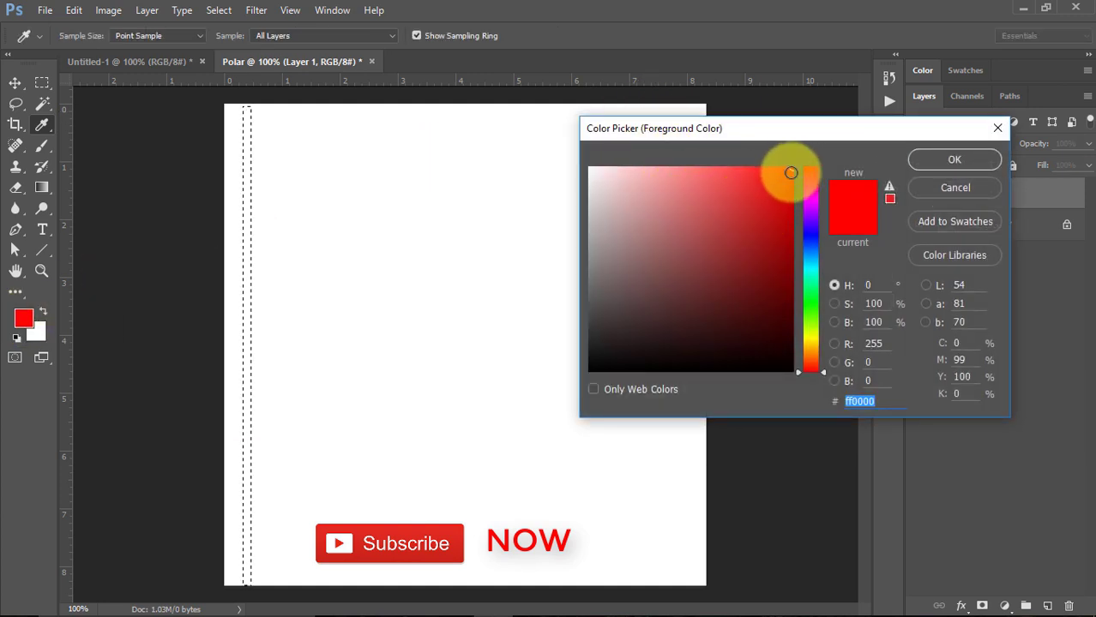
pyautogui.click(789, 173)
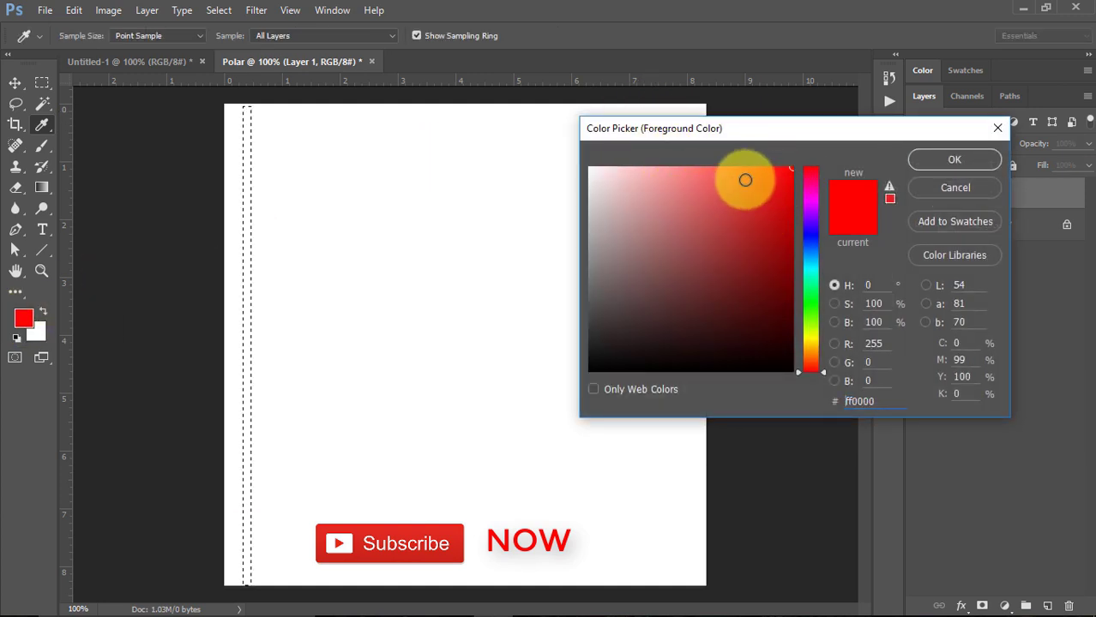
pyautogui.click(976, 160)
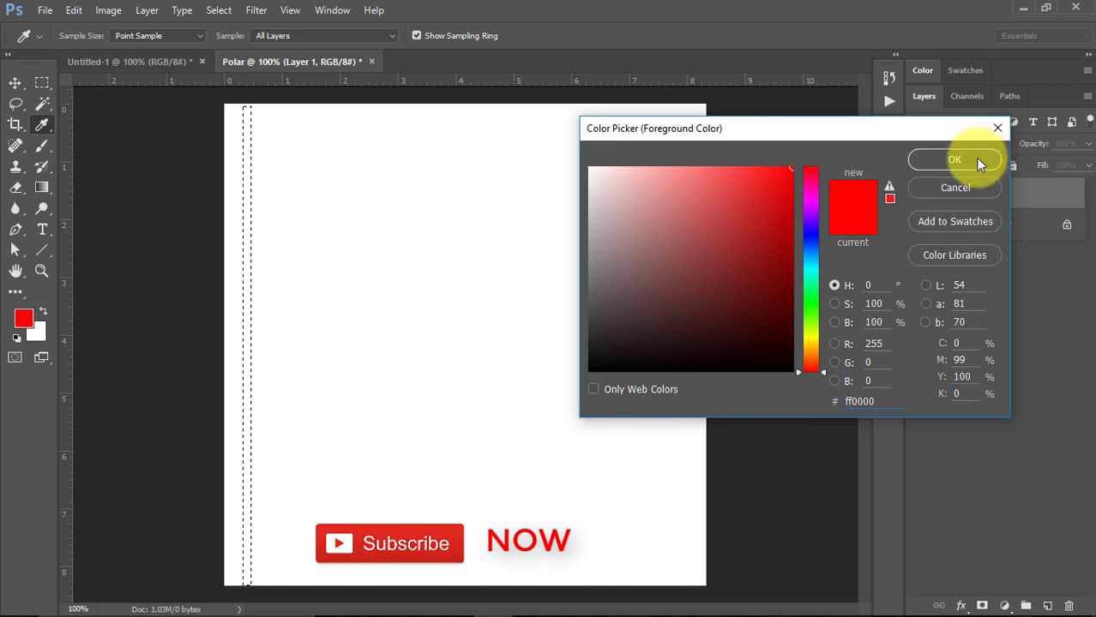
pyautogui.click(976, 160)
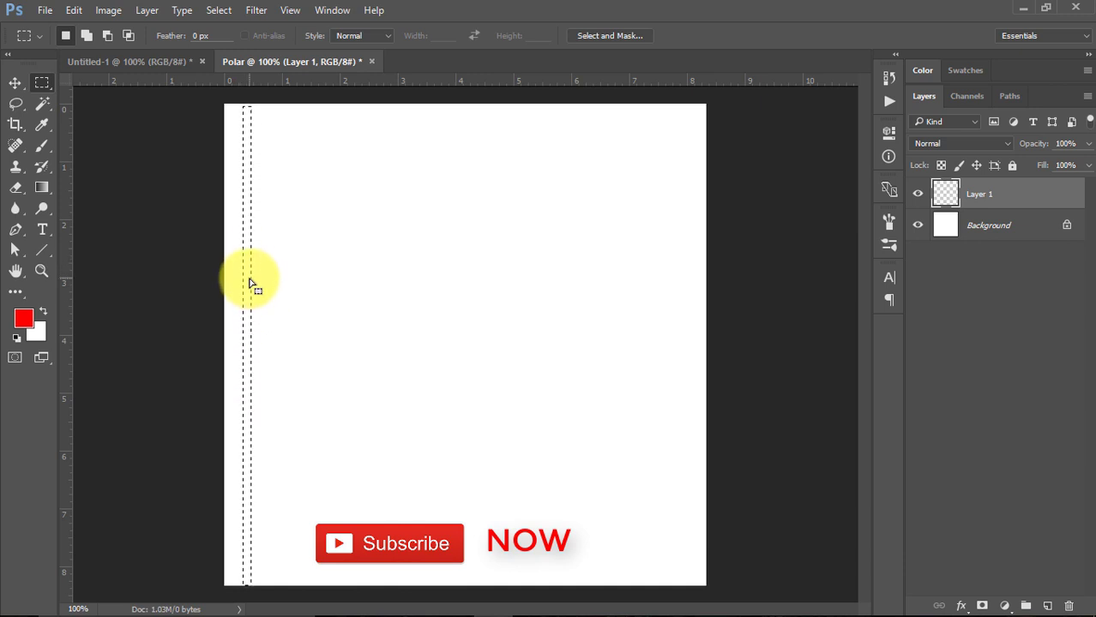
pyautogui.press('alt')
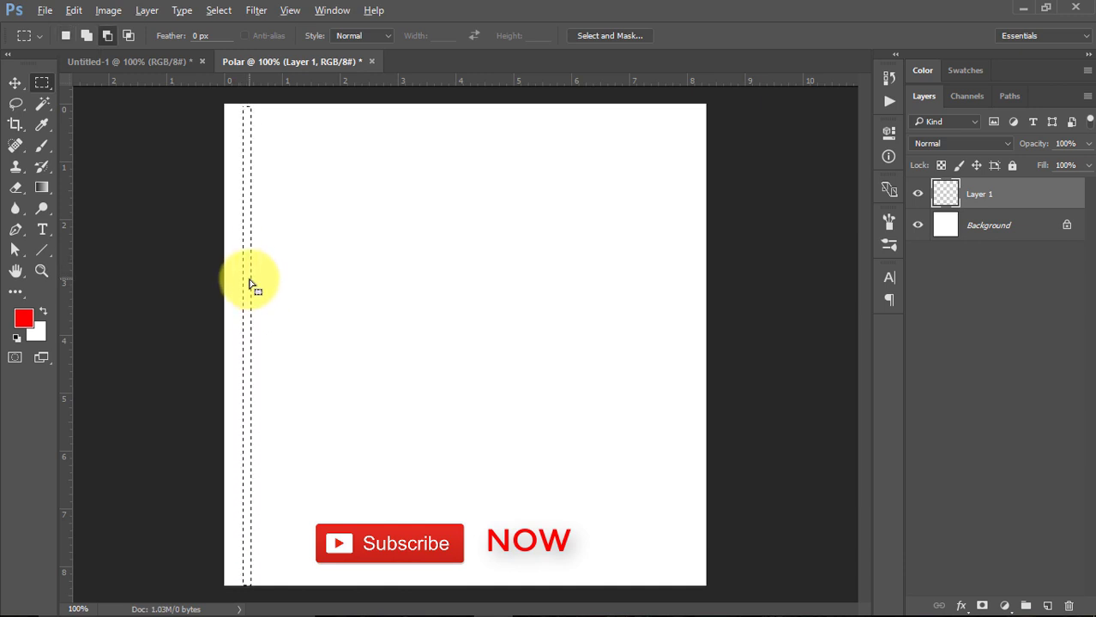
pyautogui.hotkey('alt', 'BackSpace')
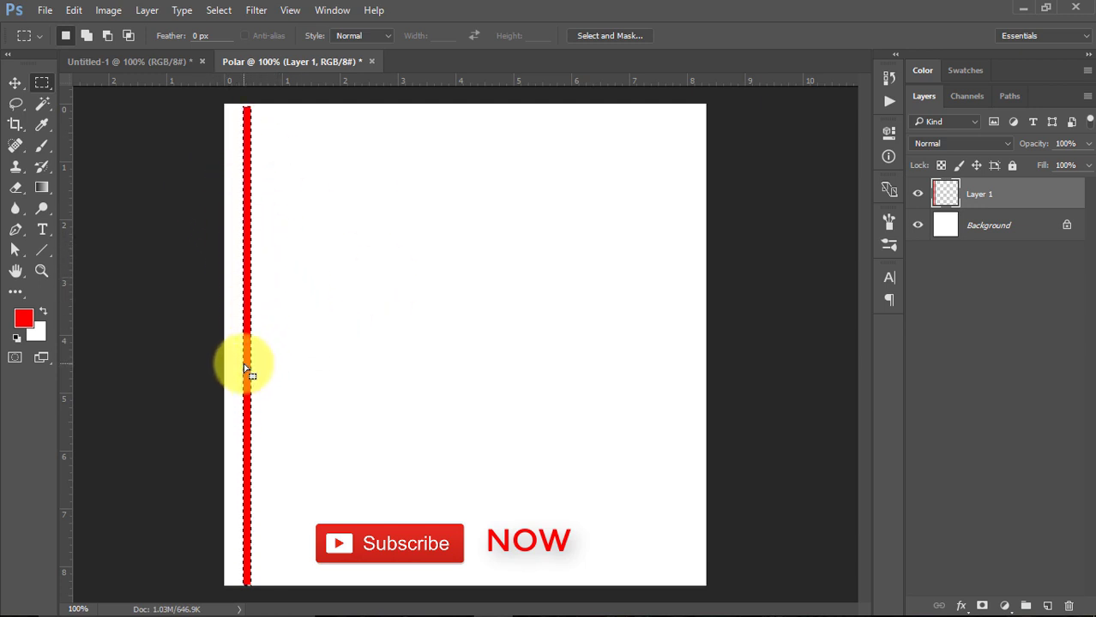
pyautogui.hotkey('ctrl', 'd')
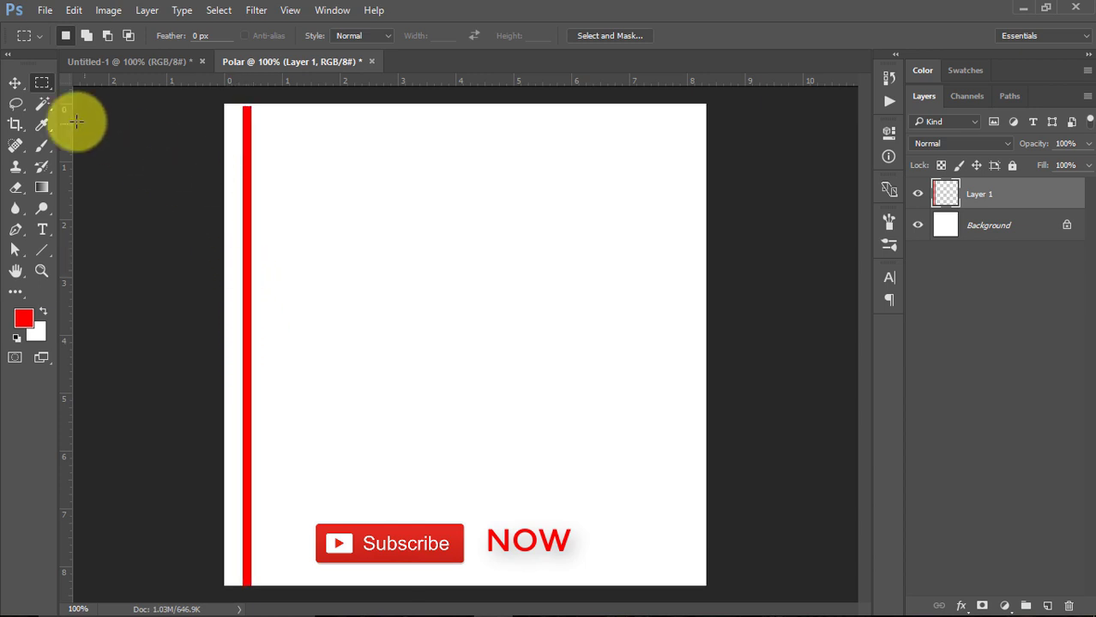
# Duplicate the red stripe with the Move tool and repeat it across the canvas, up to Layer 1 copy 17.
pyautogui.click(15, 83)
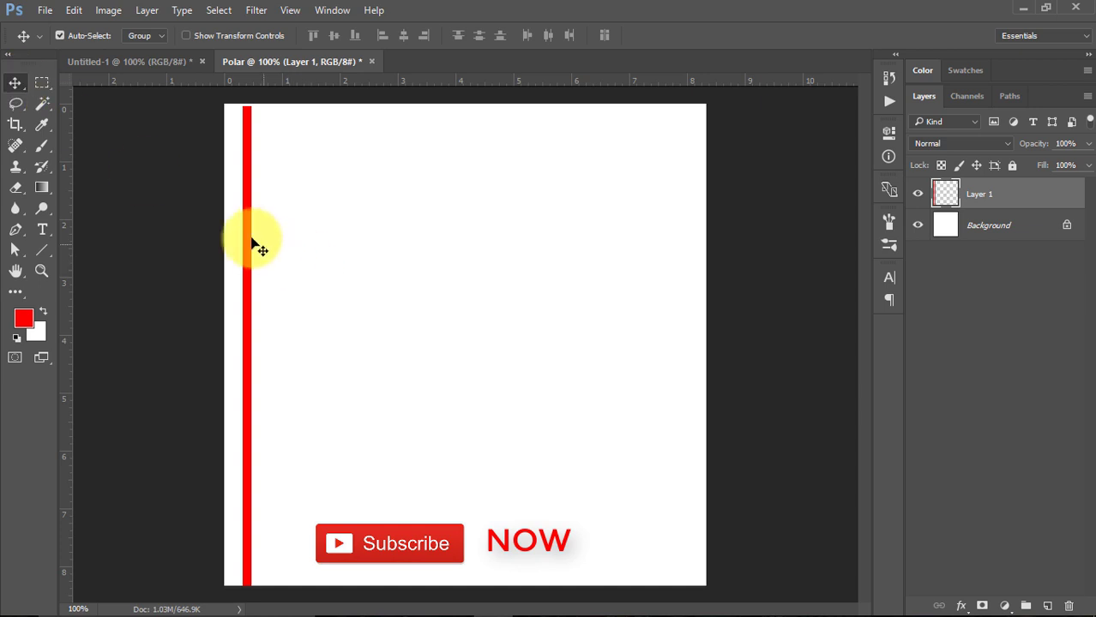
pyautogui.moveTo(248, 241); pyautogui.dragTo(241, 238)
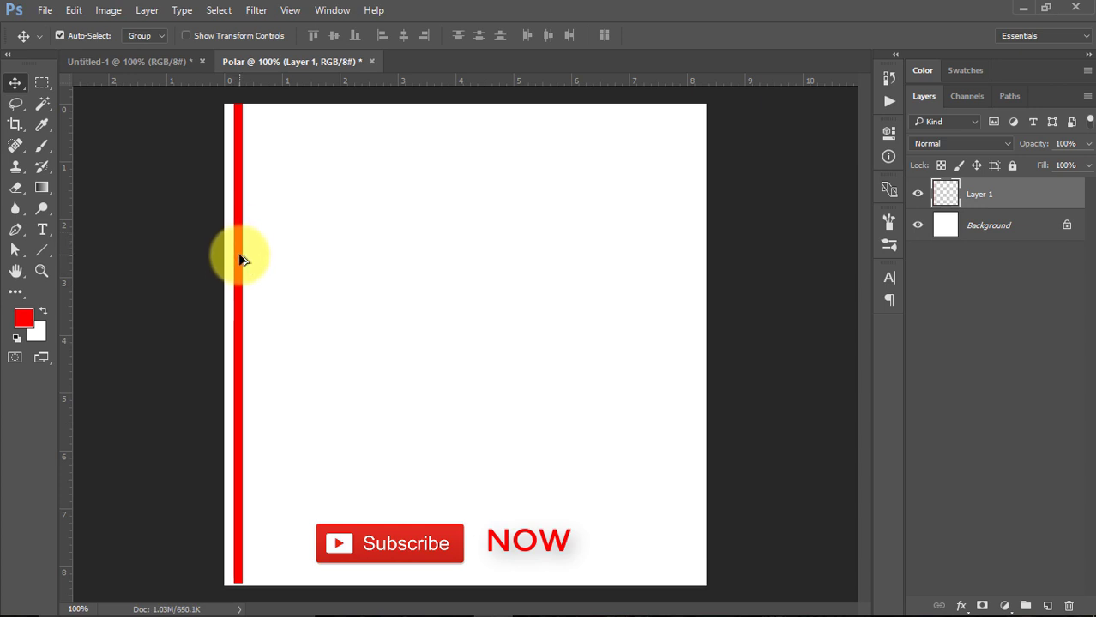
pyautogui.moveTo(240, 260); pyautogui.dragTo(256, 261)
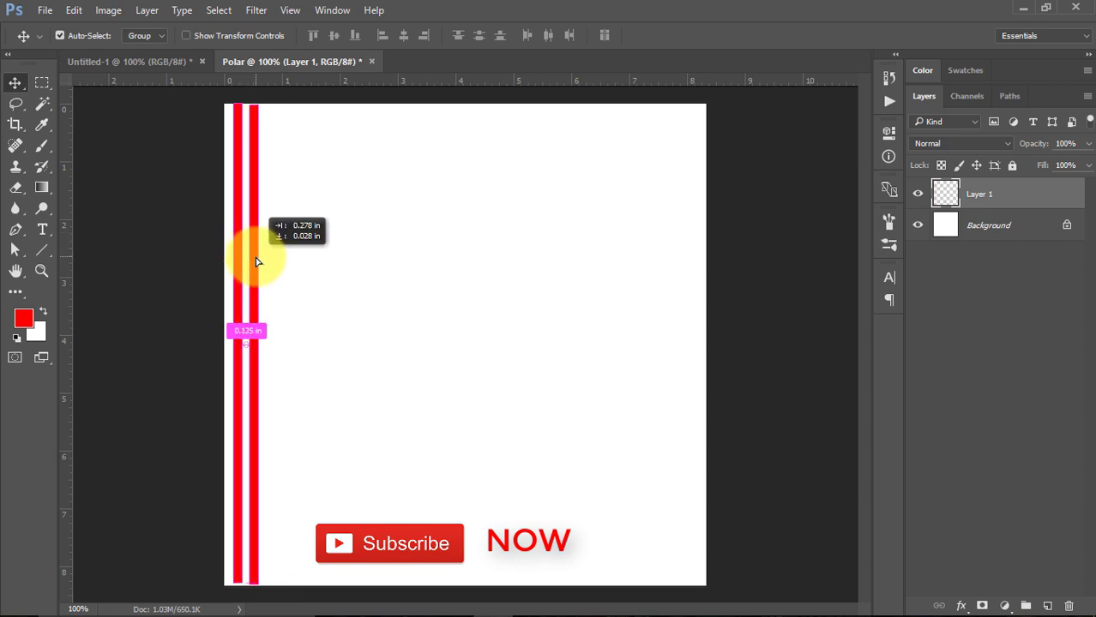
pyautogui.moveTo(256, 261); pyautogui.dragTo(256, 262)
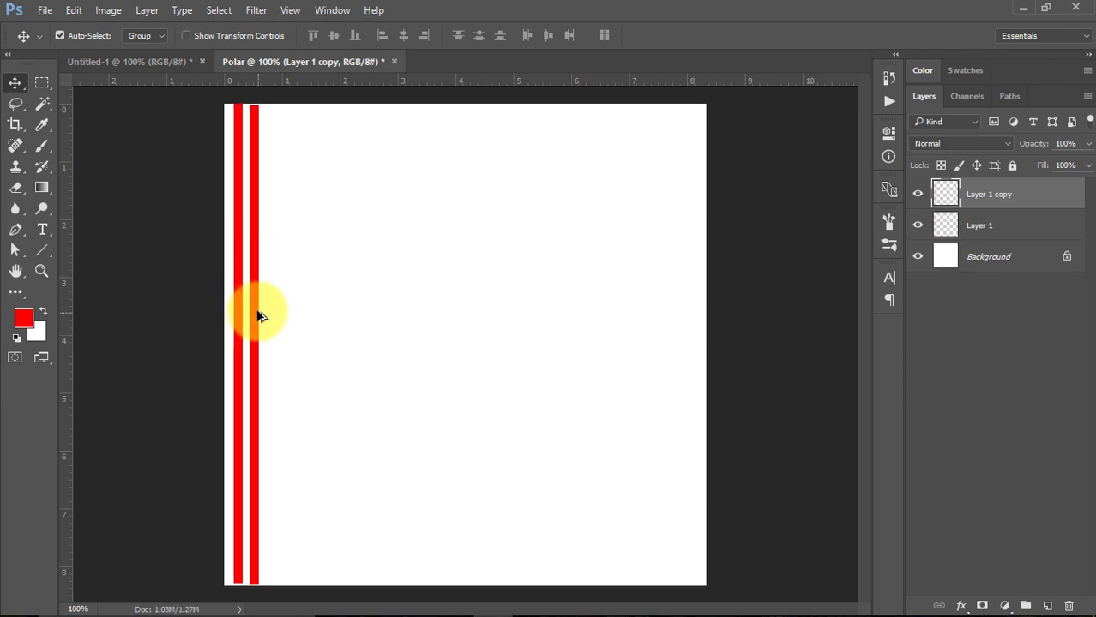
pyautogui.moveTo(257, 313); pyautogui.dragTo(272, 316)
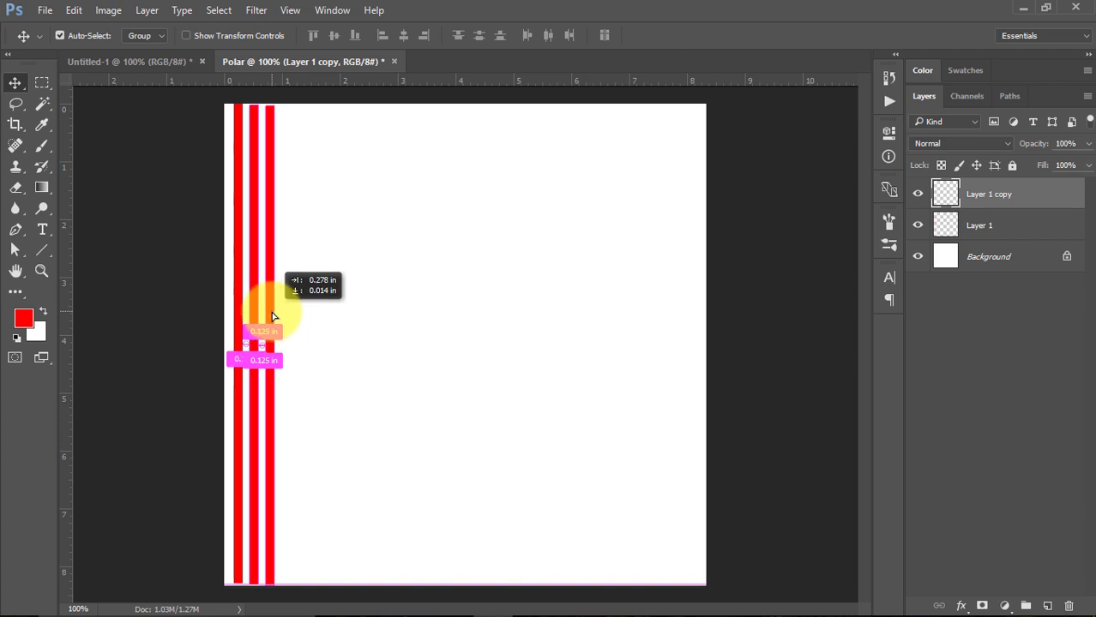
pyautogui.moveTo(273, 317); pyautogui.dragTo(272, 317)
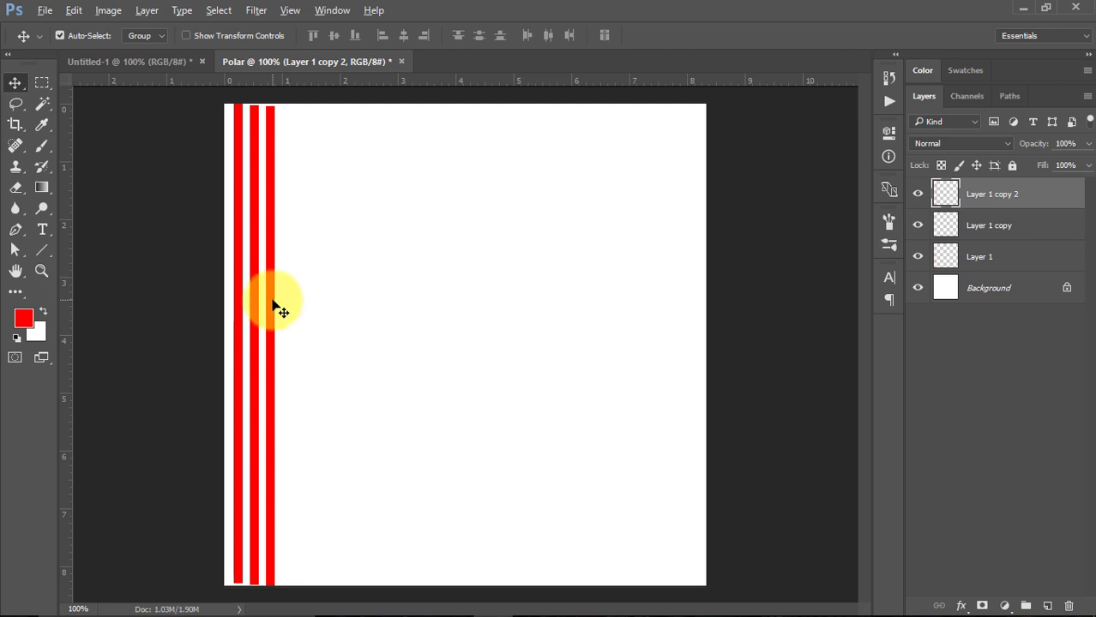
pyautogui.hotkey('ctrl', 'alt', 'shift', 't')
pyautogui.hotkey('ctrl', 'alt', 'shift', 't')
pyautogui.hotkey('ctrl', 'alt', 'shift', 't')
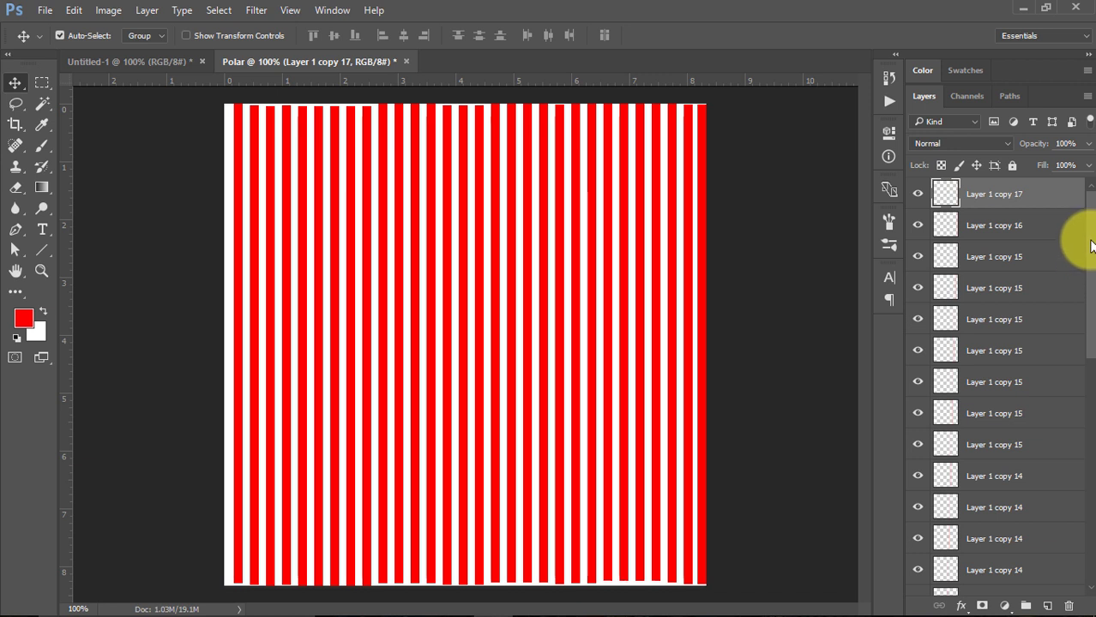
pyautogui.moveTo(1090, 247)
pyautogui.mouseDown()
pyautogui.moveTo(1082, 380)
pyautogui.moveTo(1092, 526)
pyautogui.mouseUp()
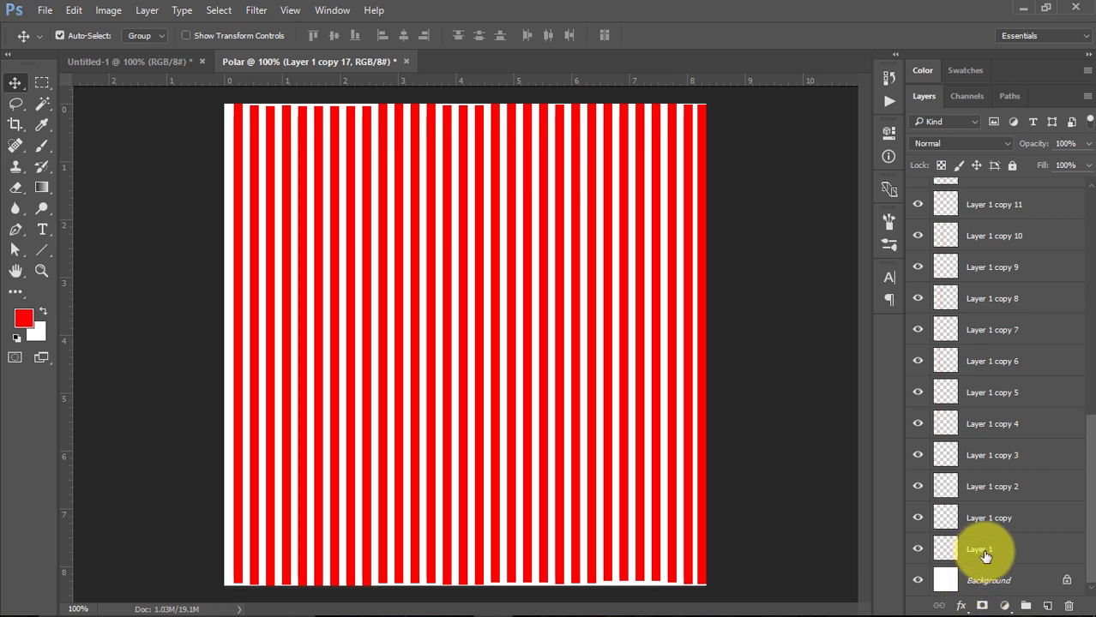
# Select all stripe layers, distribute their horizontal centres evenly and align their top edges.
pyautogui.keyDown('shift'); pyautogui.click(985, 553); pyautogui.keyUp('shift')
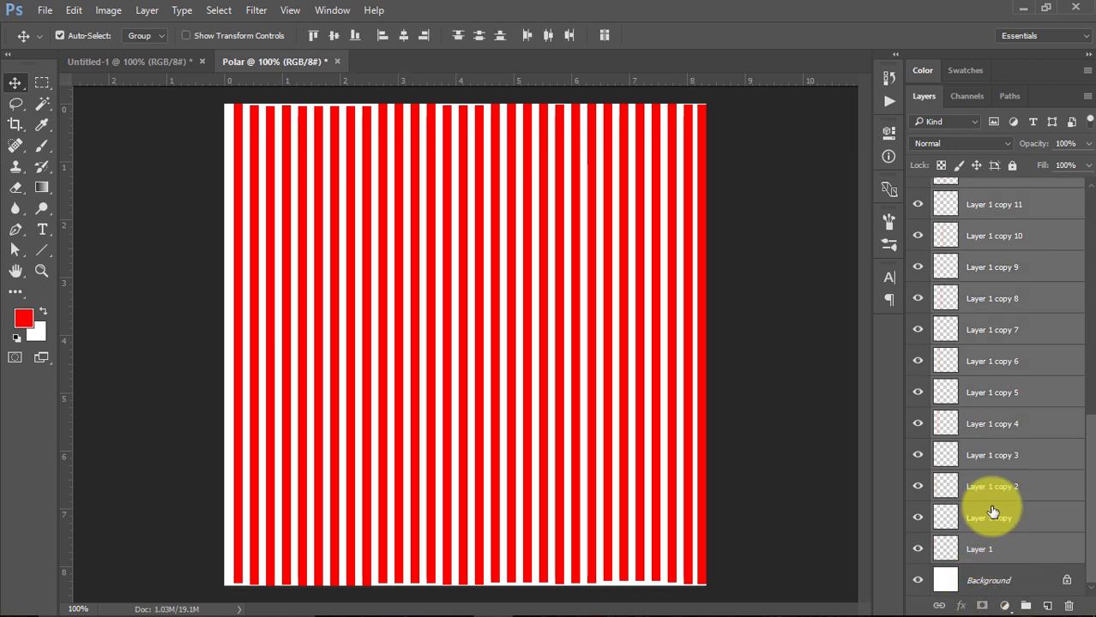
pyautogui.moveTo(583, 281); pyautogui.dragTo(486, 195)
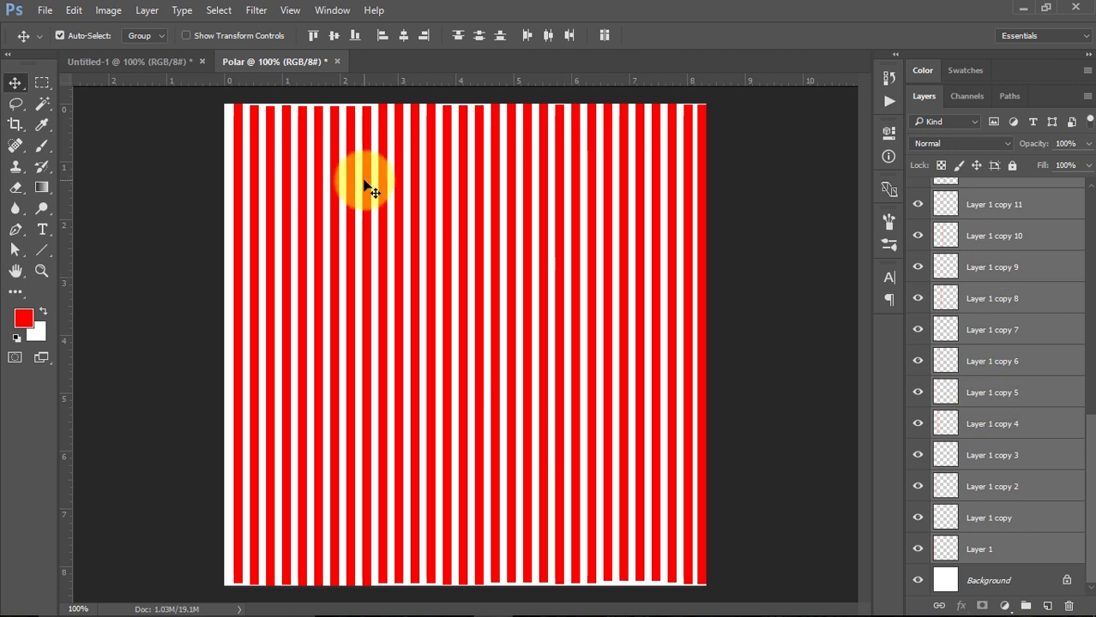
pyautogui.moveTo(486, 195)
pyautogui.mouseDown()
pyautogui.moveTo(403, 178)
pyautogui.moveTo(468, 322)
pyautogui.moveTo(443, 276)
pyautogui.mouseUp()
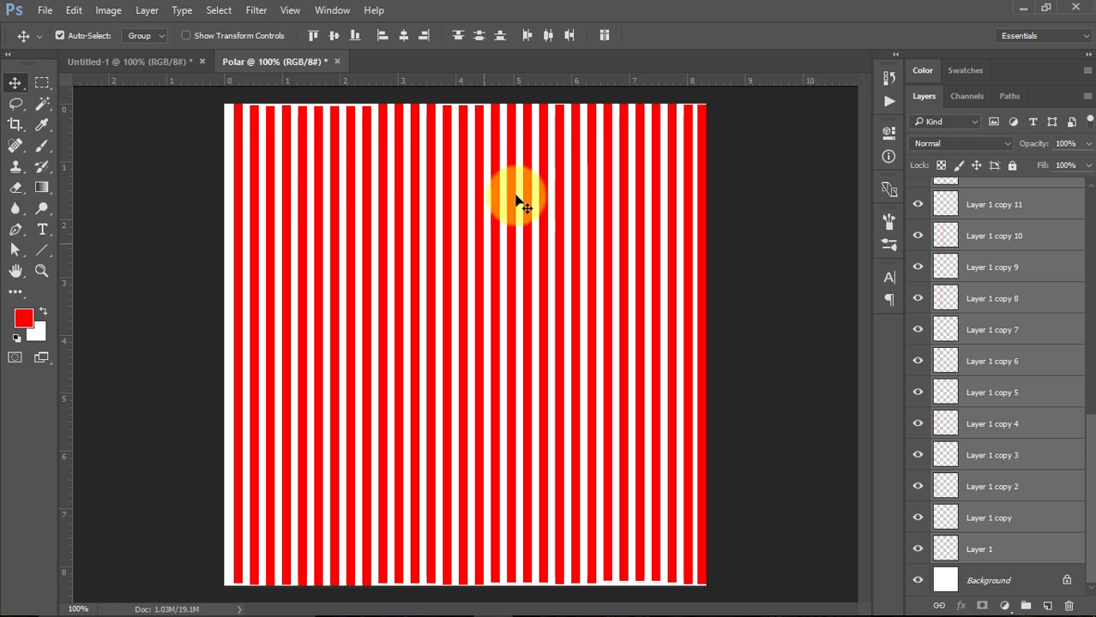
pyautogui.click(548, 40)
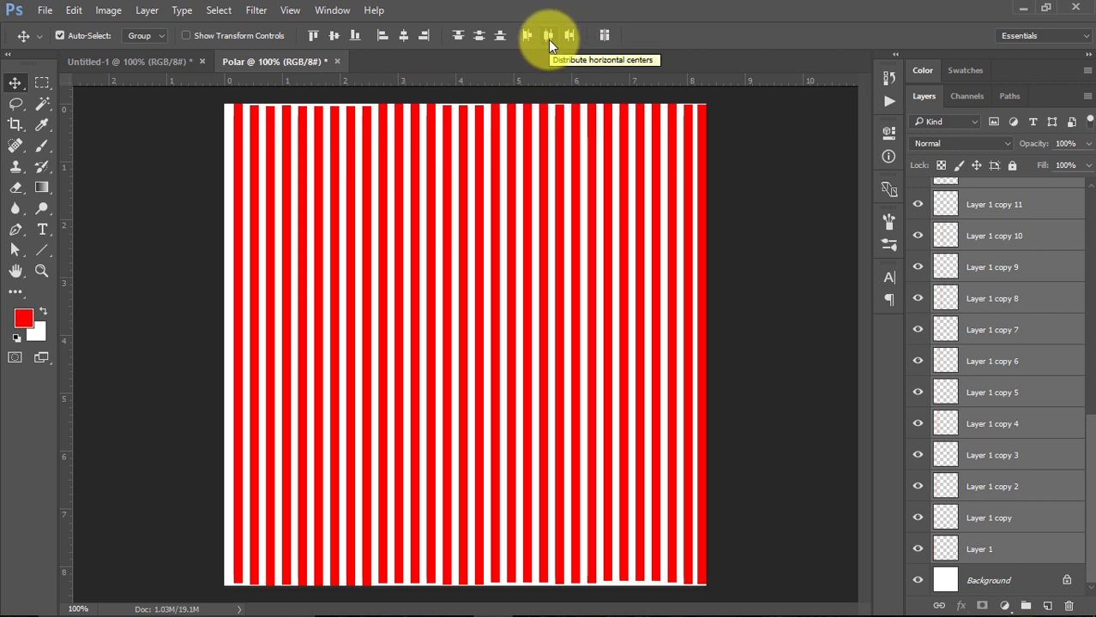
pyautogui.click(548, 39)
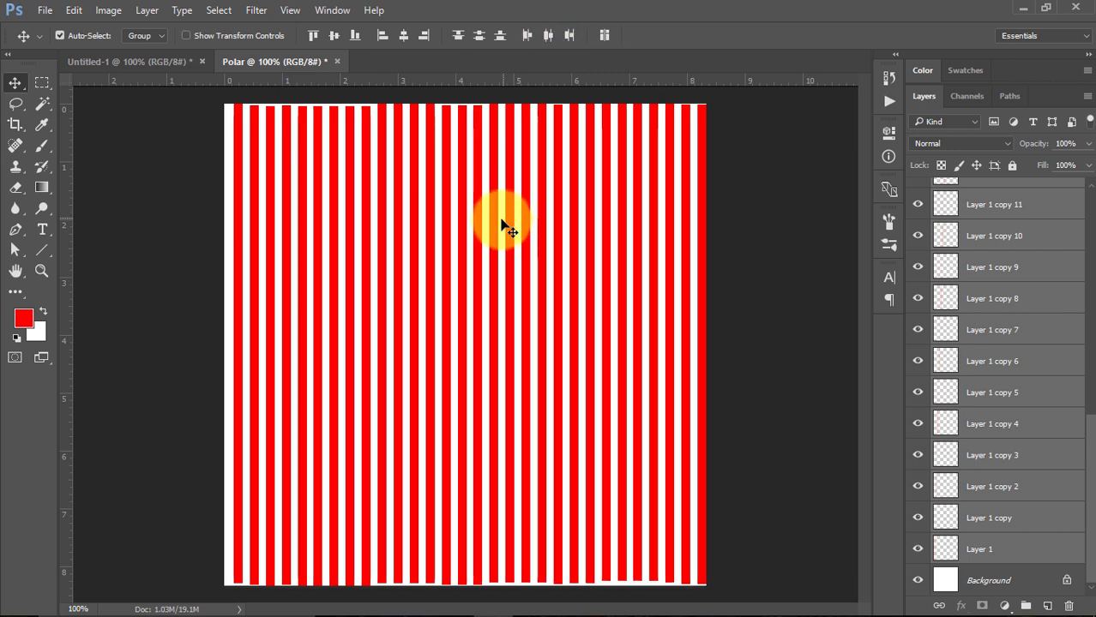
pyautogui.moveTo(501, 225)
pyautogui.mouseDown()
pyautogui.moveTo(481, 270)
pyautogui.moveTo(479, 238)
pyautogui.moveTo(436, 187)
pyautogui.moveTo(306, 103)
pyautogui.moveTo(489, 103)
pyautogui.moveTo(430, 140)
pyautogui.mouseUp()
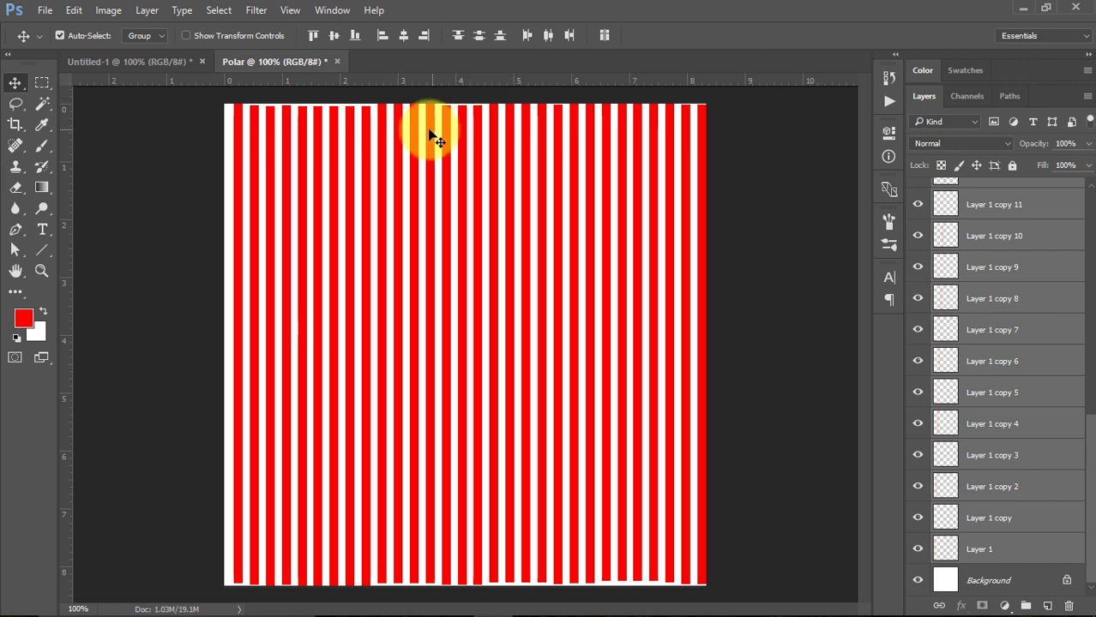
pyautogui.click(312, 35)
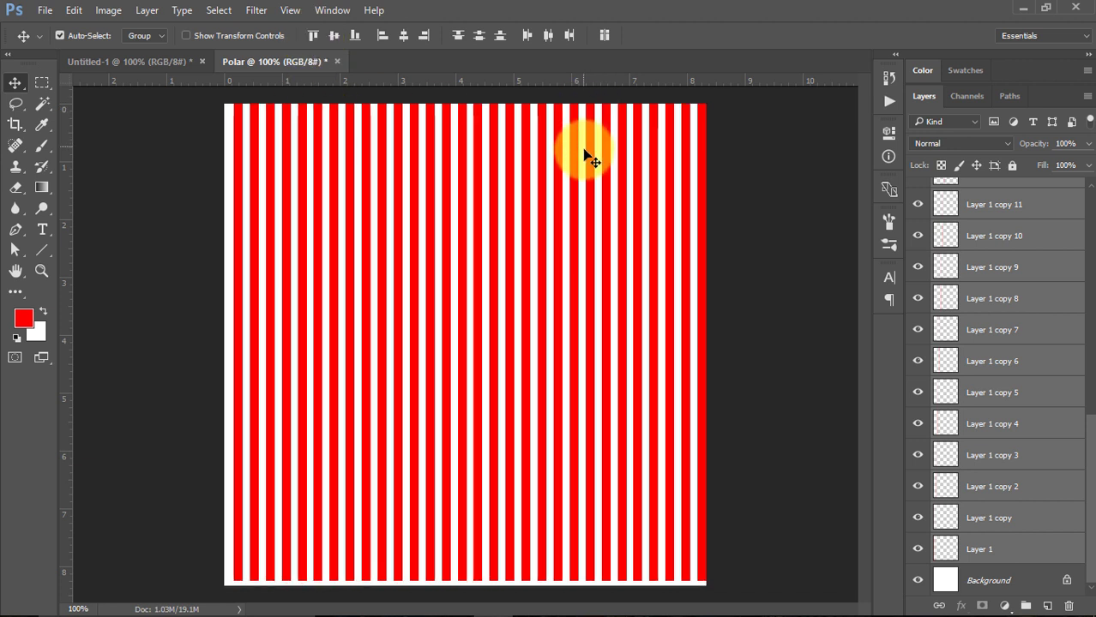
pyautogui.moveTo(592, 115)
pyautogui.mouseDown()
pyautogui.moveTo(631, 276)
pyautogui.moveTo(665, 274)
pyautogui.mouseUp()
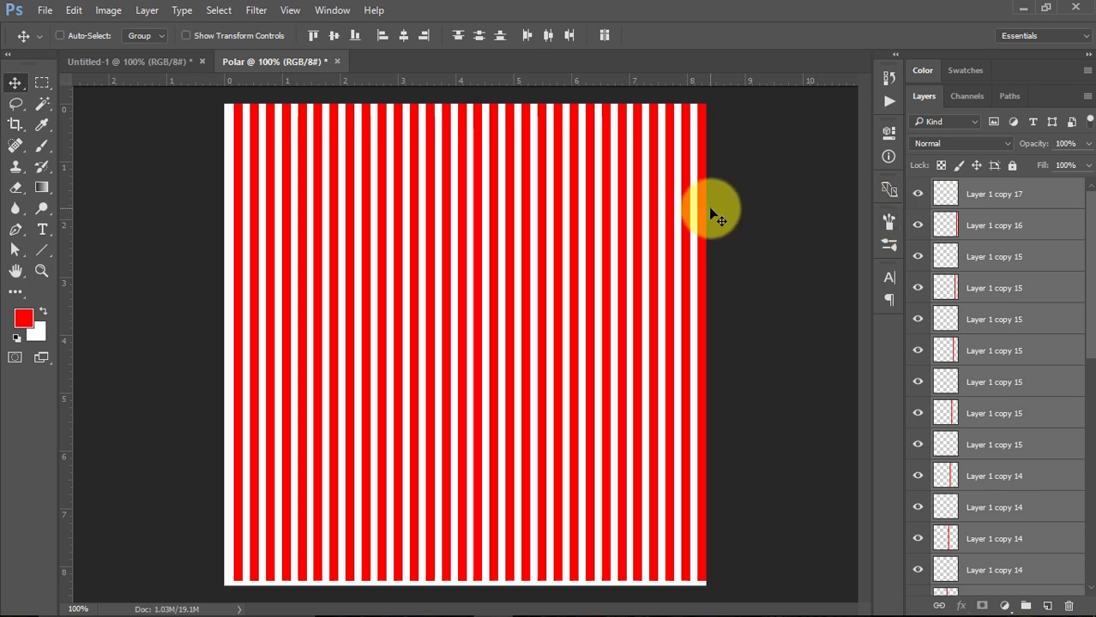
# Merge the stripes into Layer 1 copy 17 and stretch it to all four canvas edges.
pyautogui.hotkey('ctrl', 'e')
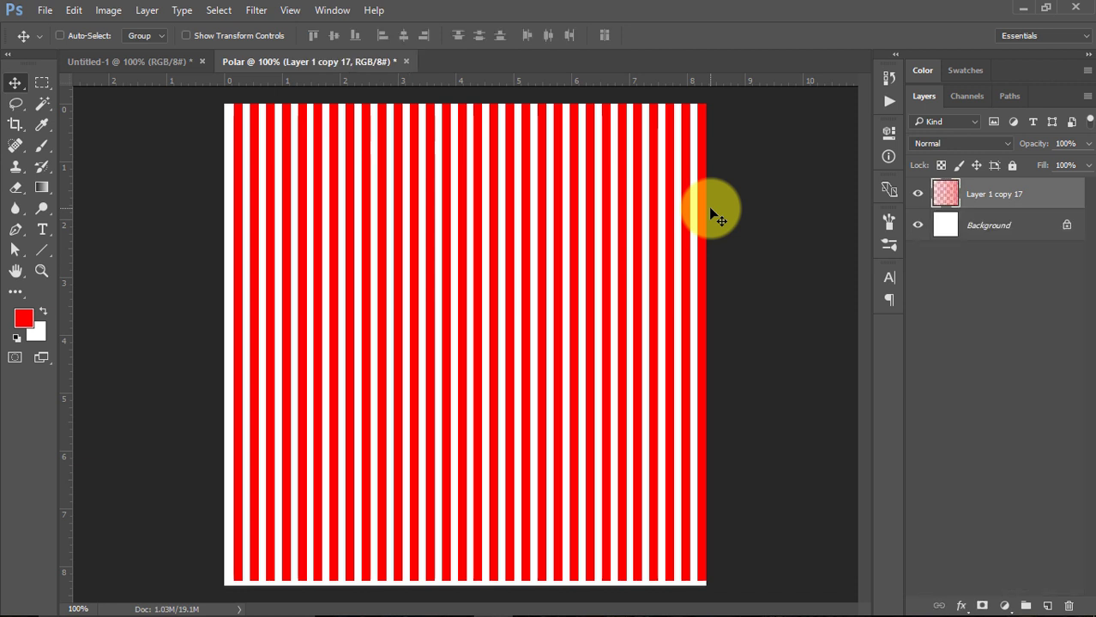
pyautogui.click(918, 194)
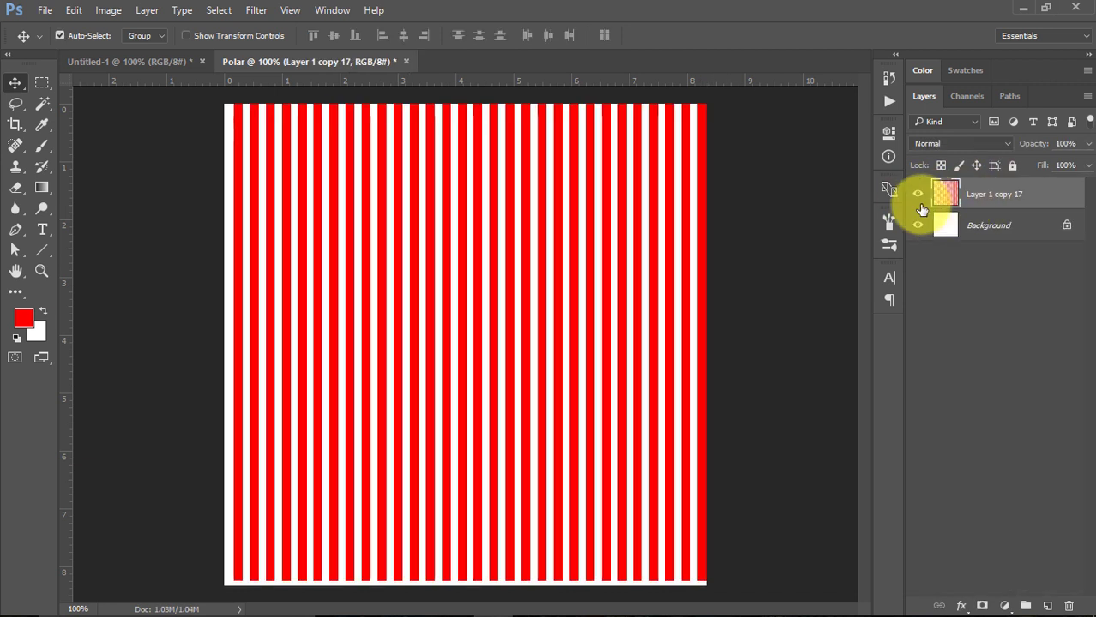
pyautogui.hotkey('ctrl', 't')
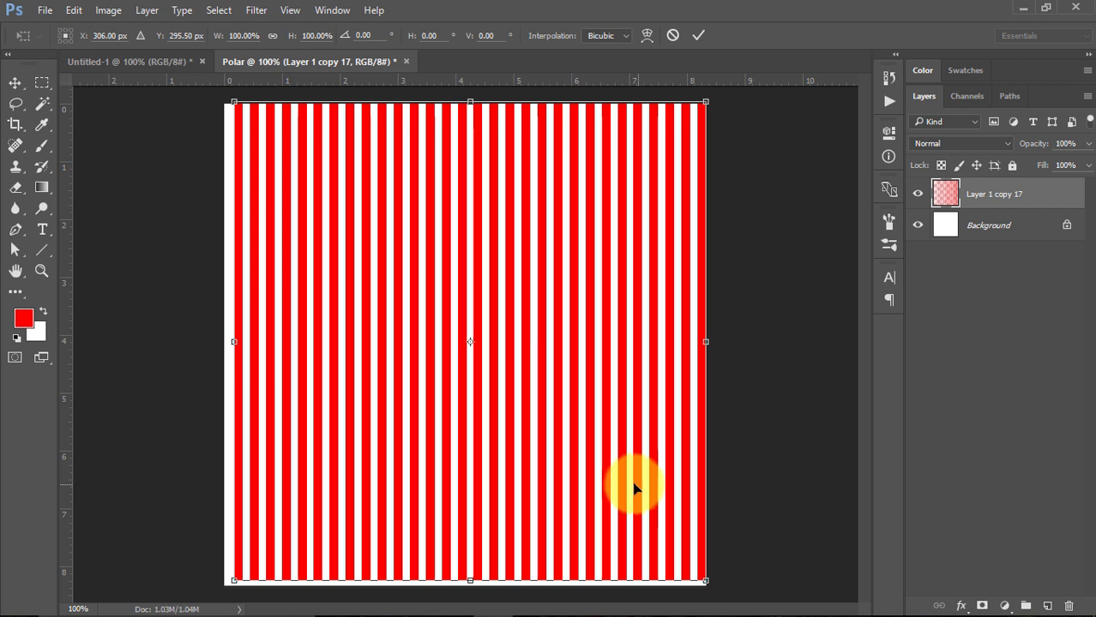
pyautogui.moveTo(470, 579); pyautogui.dragTo(470, 584)
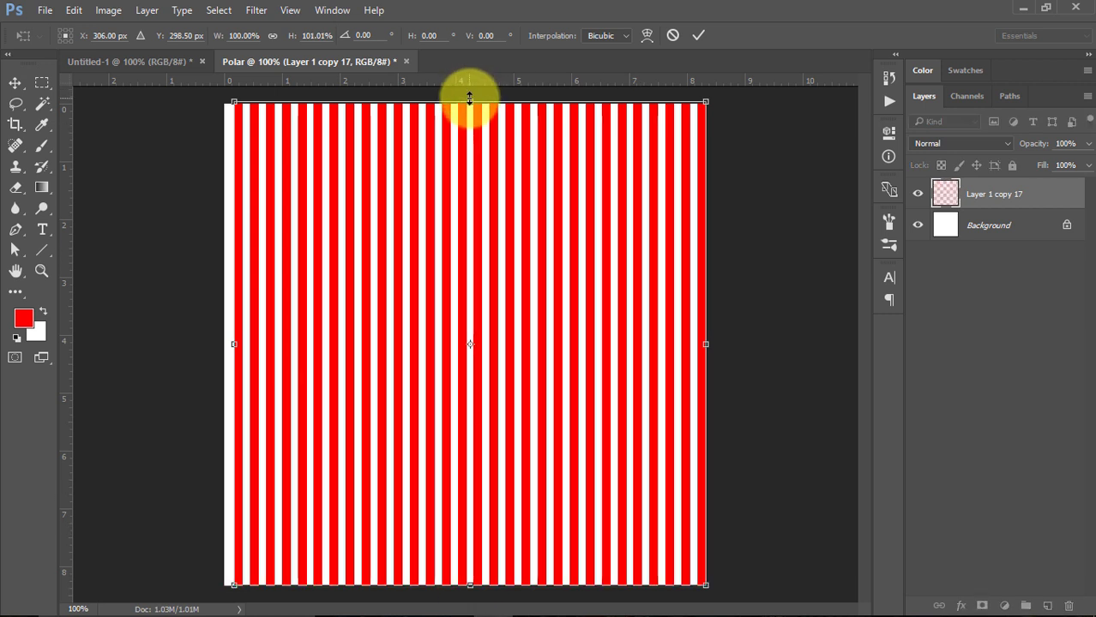
pyautogui.moveTo(470, 91); pyautogui.dragTo(470, 94)
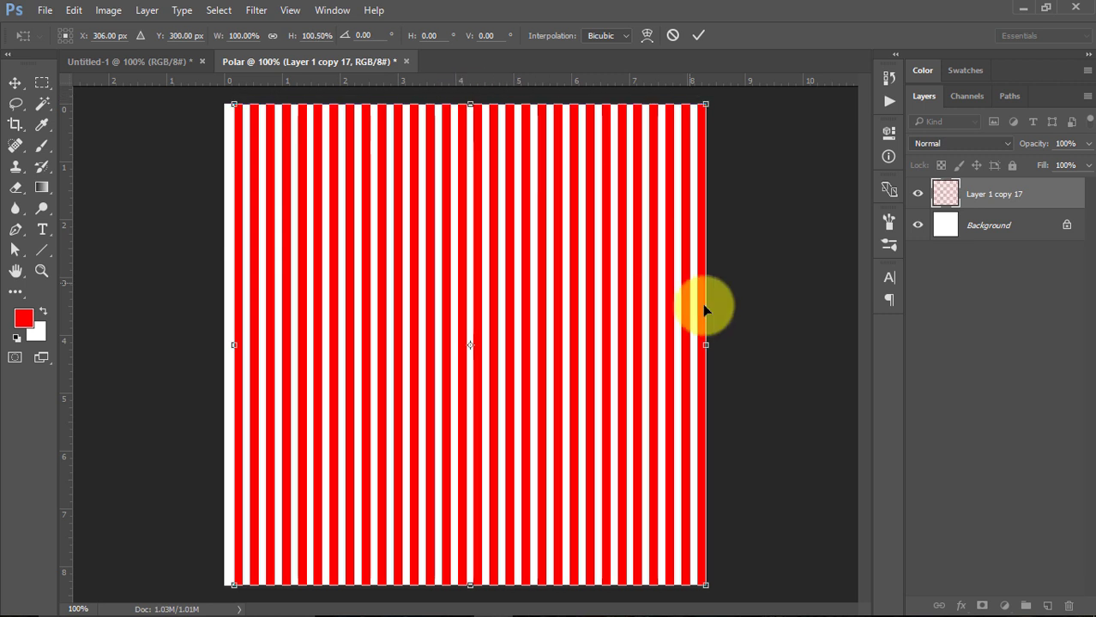
pyautogui.moveTo(709, 345); pyautogui.dragTo(705, 344)
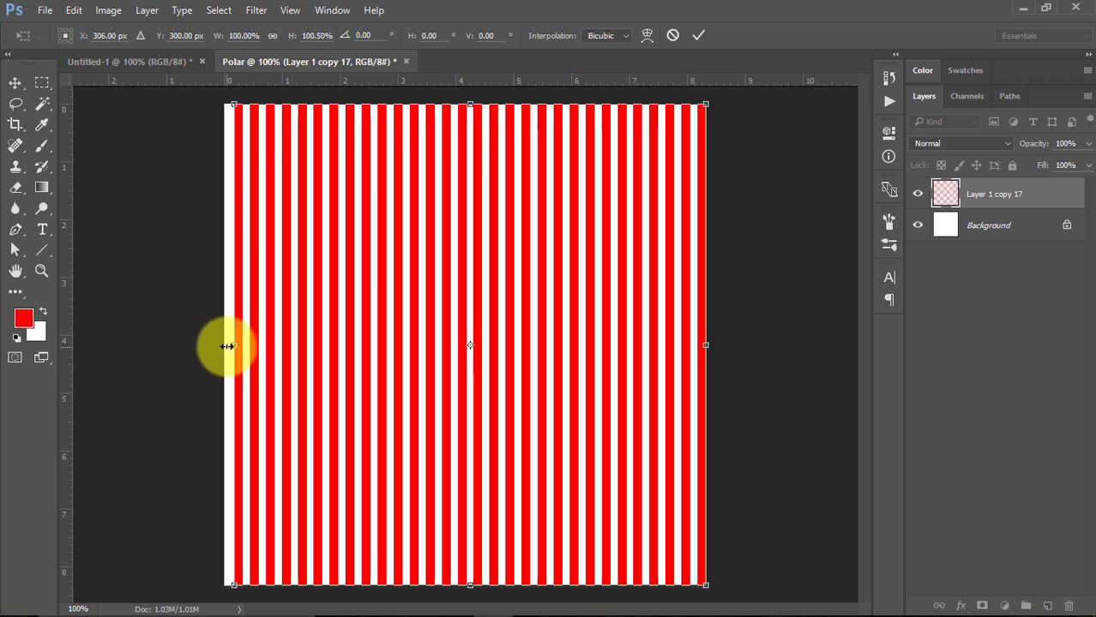
pyautogui.moveTo(234, 345); pyautogui.dragTo(232, 350)
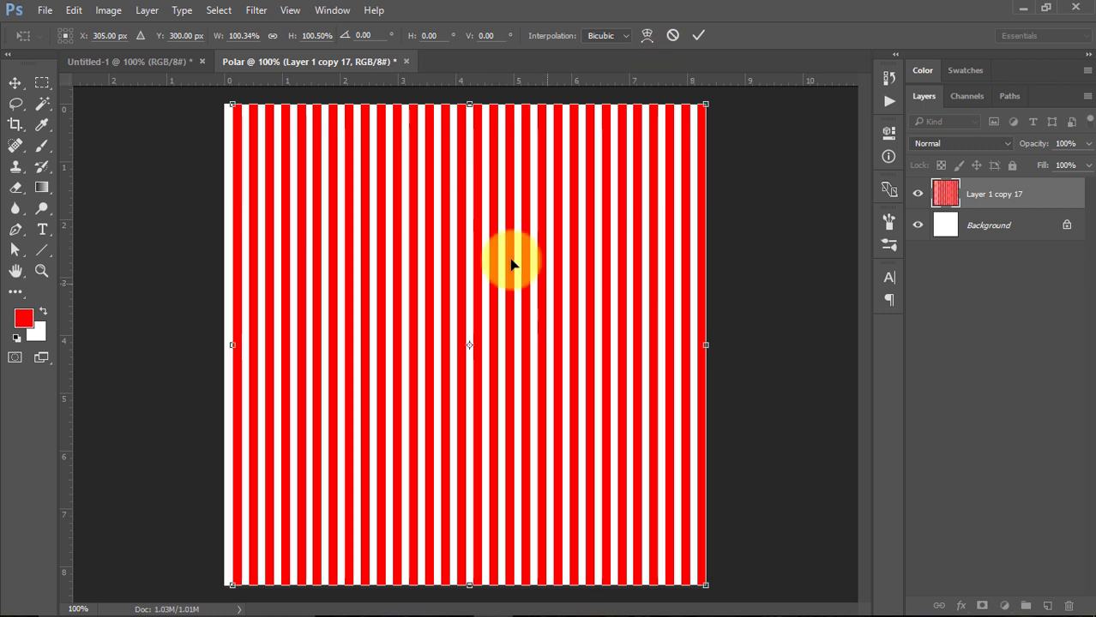
pyautogui.click(702, 39)
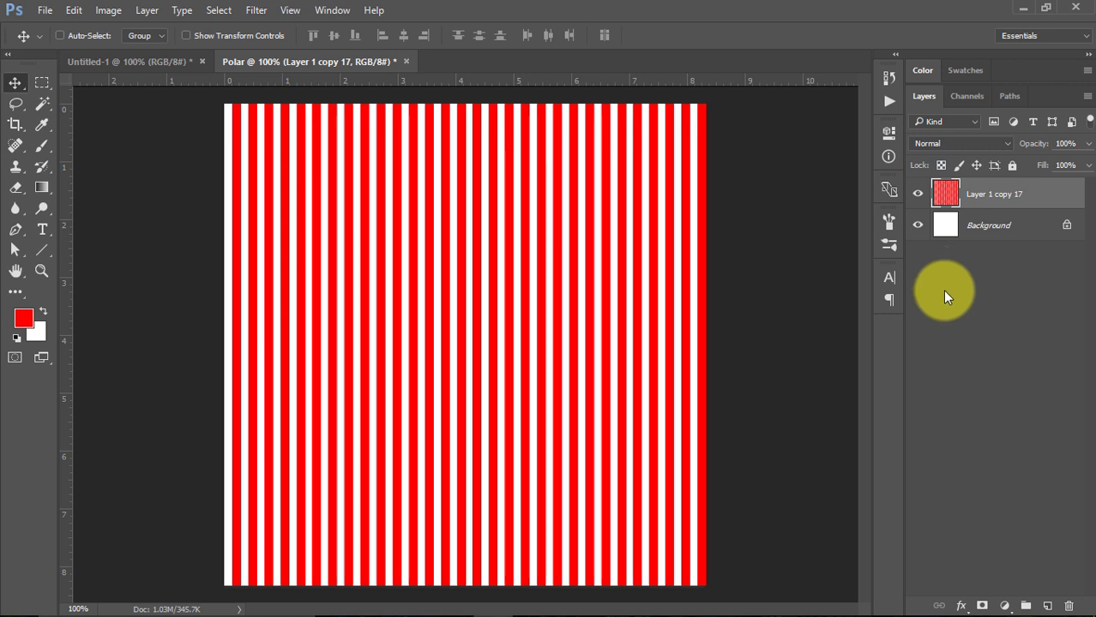
# Flatten into the Background and apply Polar Coordinates with Rectangular to Polar.
pyautogui.hotkey('ctrl', 'e')
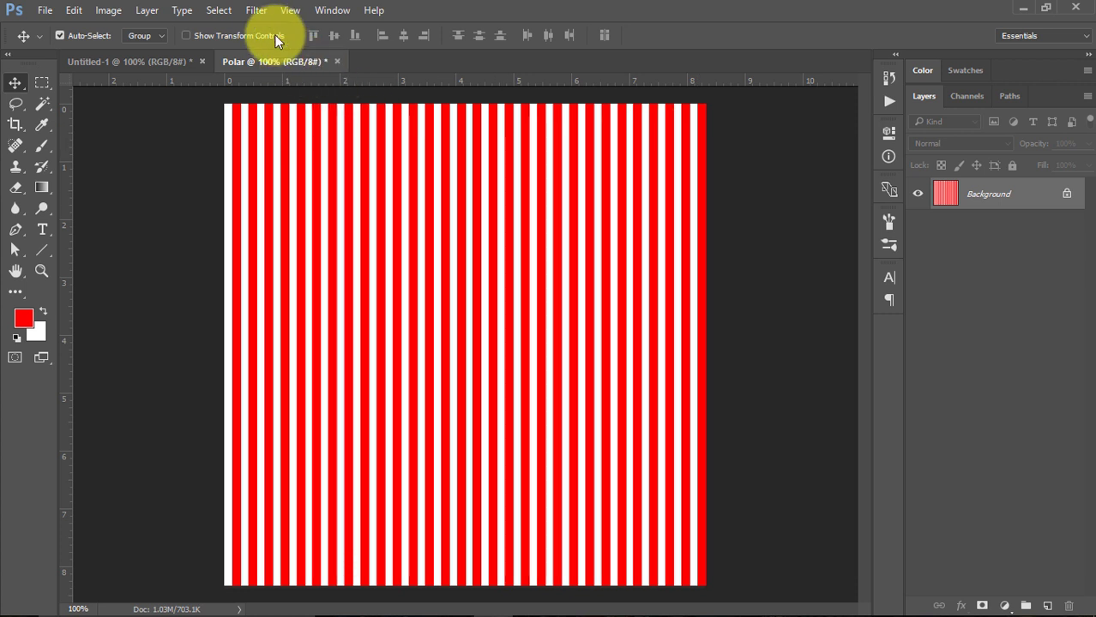
pyautogui.click(256, 12)
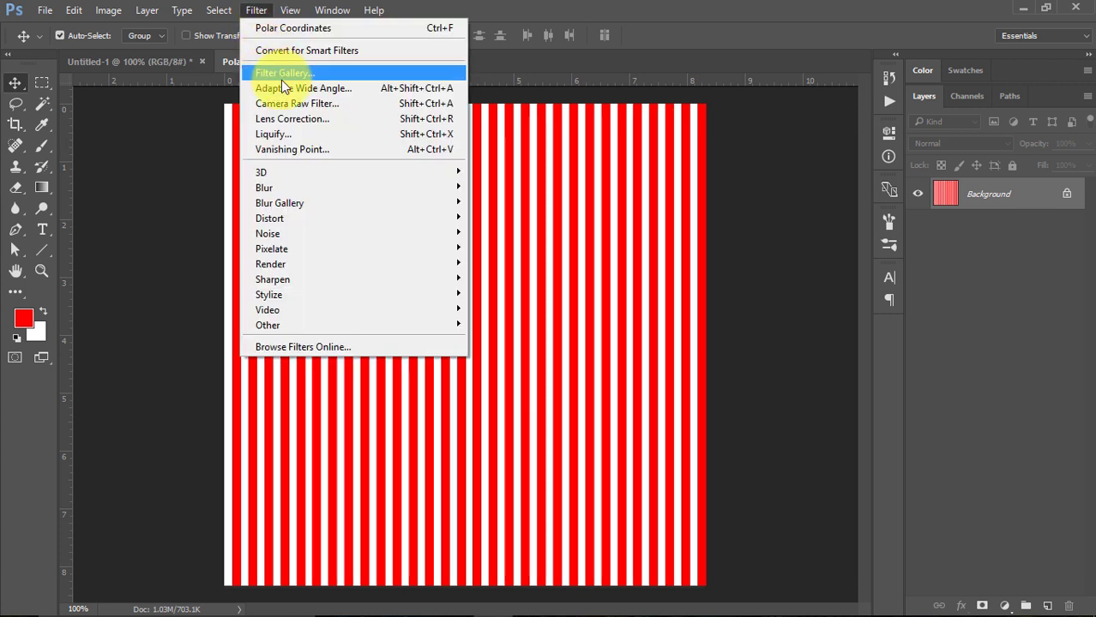
pyautogui.moveTo(269, 219)
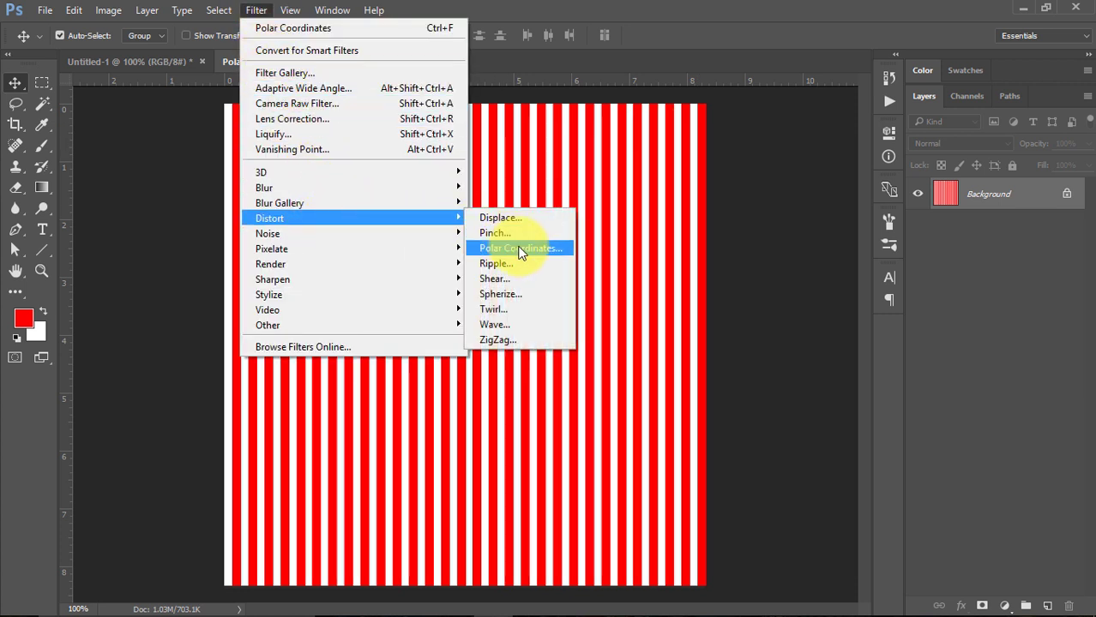
pyautogui.click(521, 250)
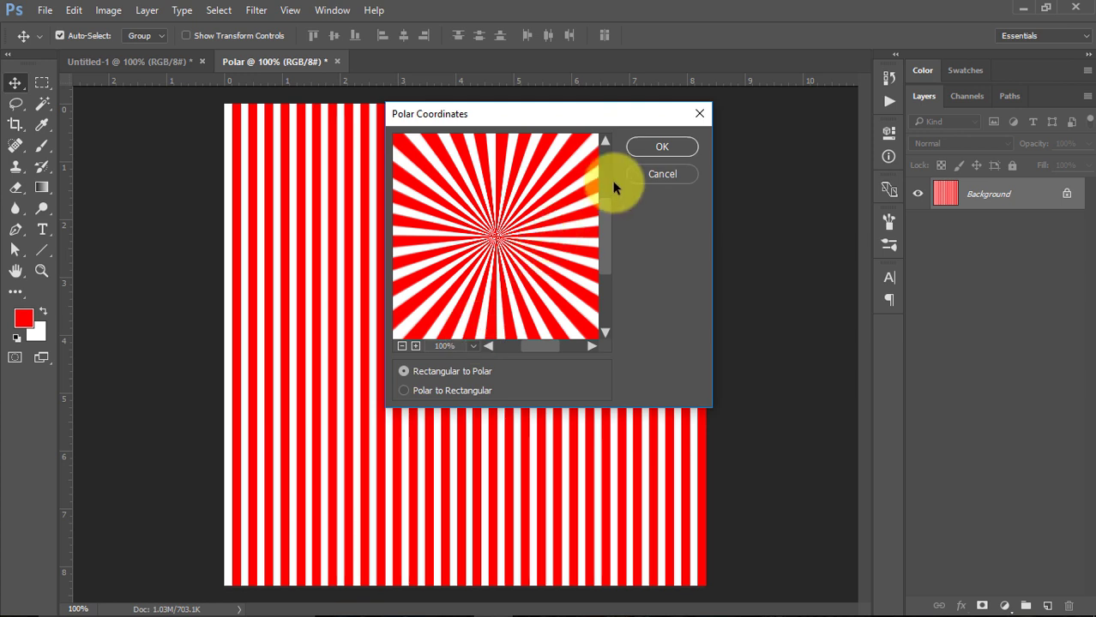
pyautogui.click(665, 150)
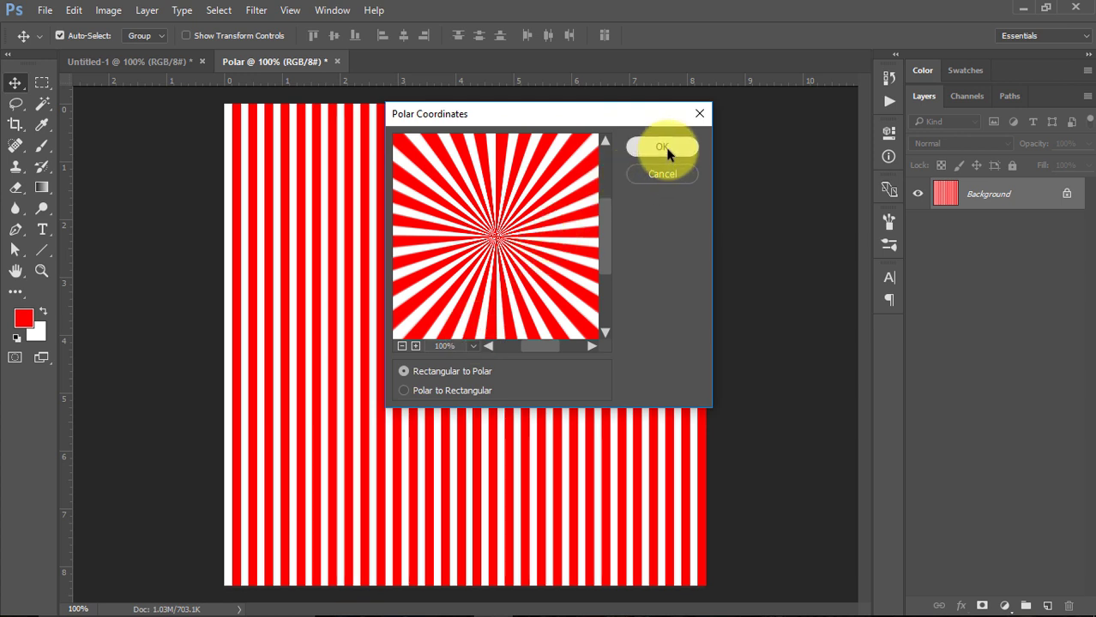